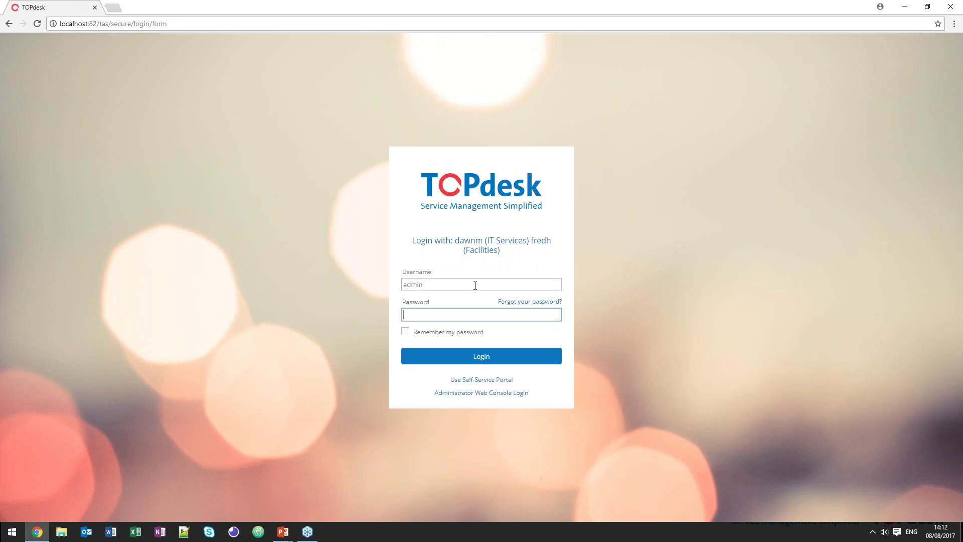
Step: Log in with the admin account and open the Permission Groups overview from the Supporting Files module
key("Return")
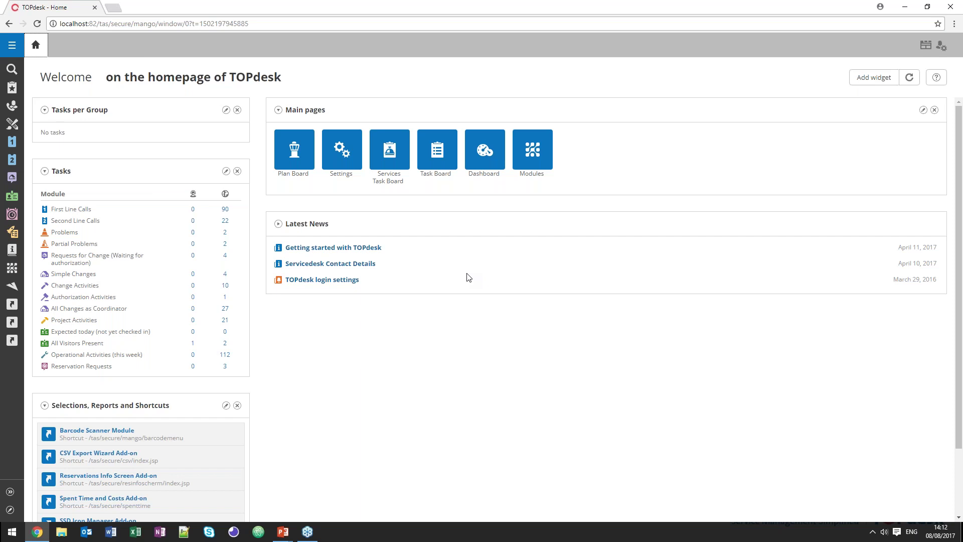
left_click(534, 159)
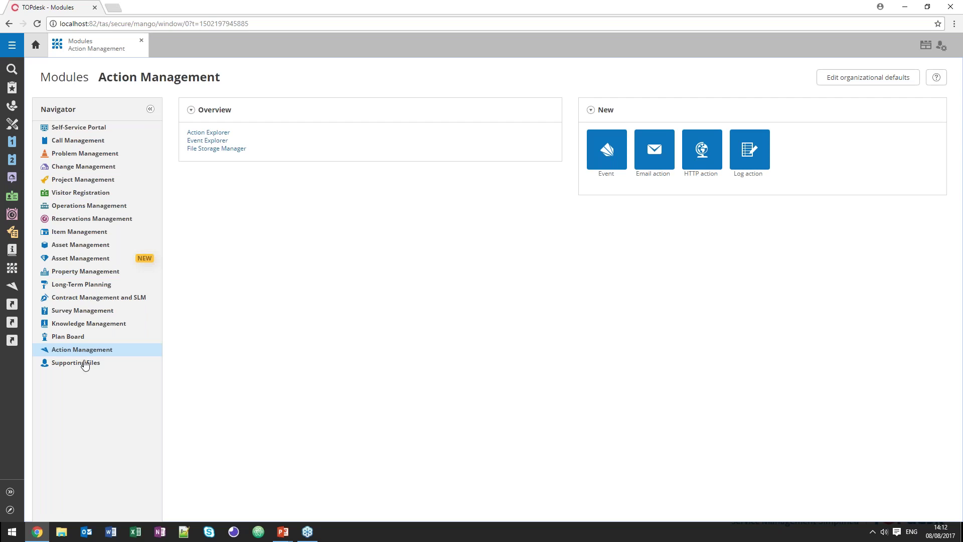
left_click(85, 365)
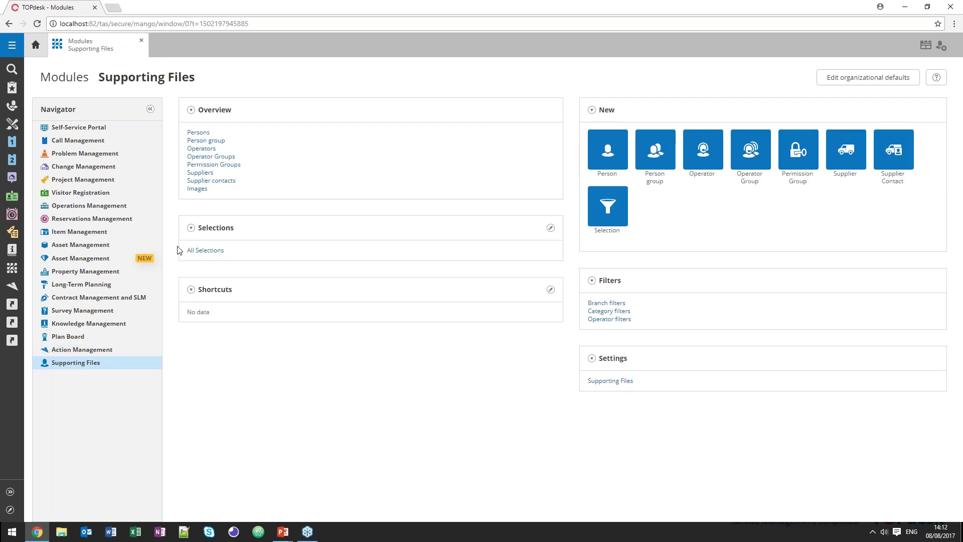
left_click(221, 165)
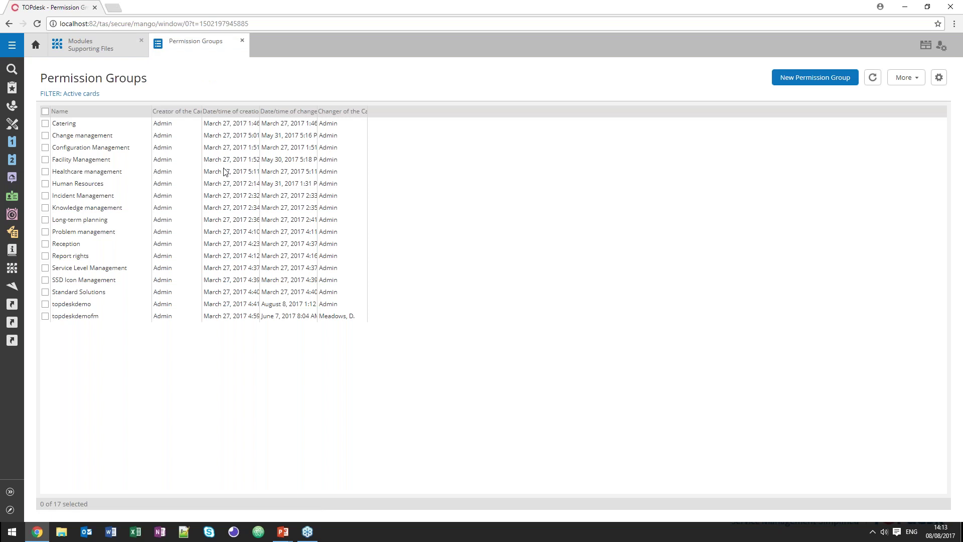
Step: Review the topdeskdemo permission group's authorizations down to Events and actions, then close the group and the Permission Groups overview
left_click(89, 304)
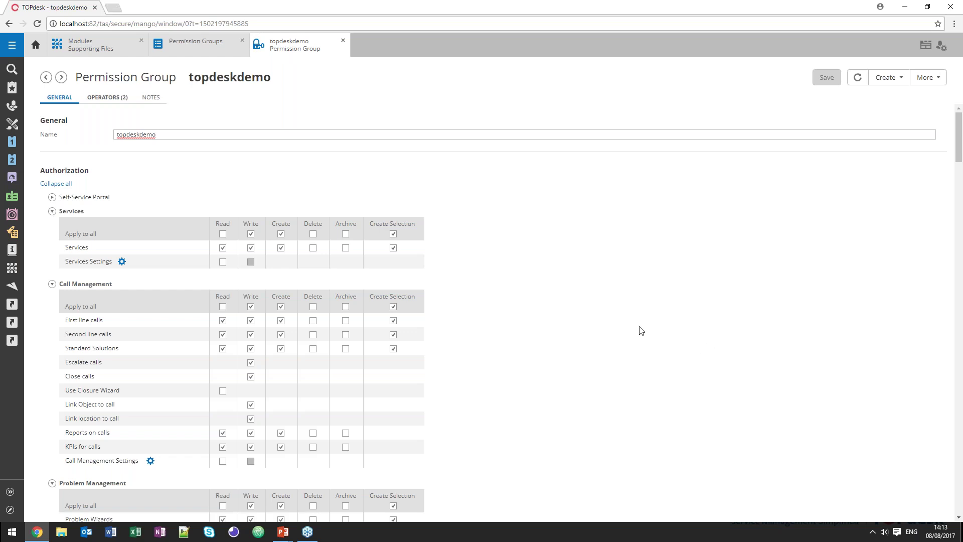
scroll(640, 330, "down", 20)
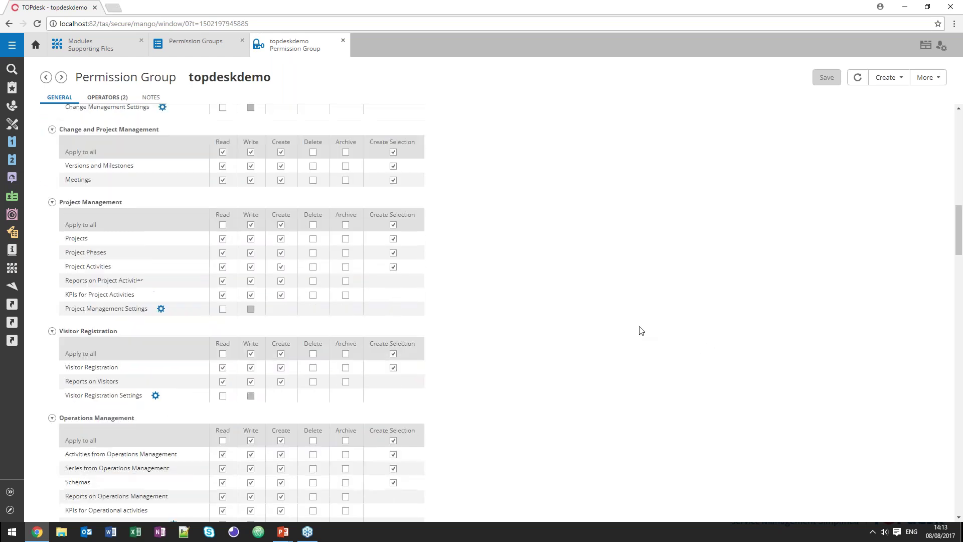
scroll(640, 331, "down", 20)
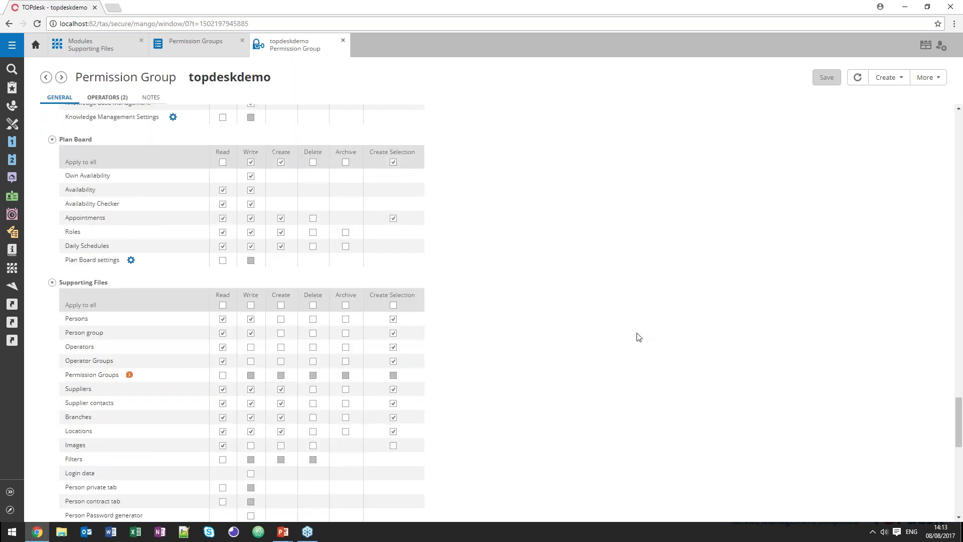
scroll(638, 336, "down", 6)
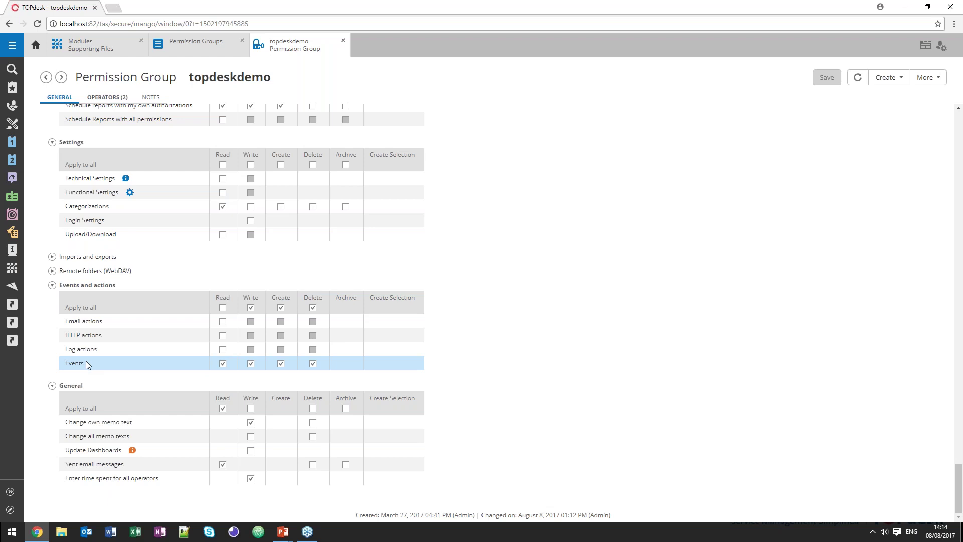
left_click(344, 43)
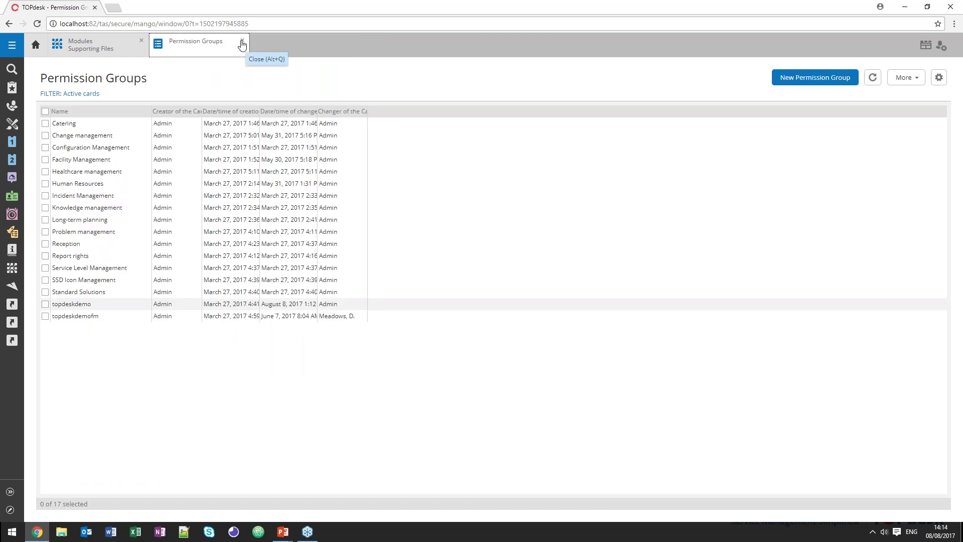
left_click(242, 42)
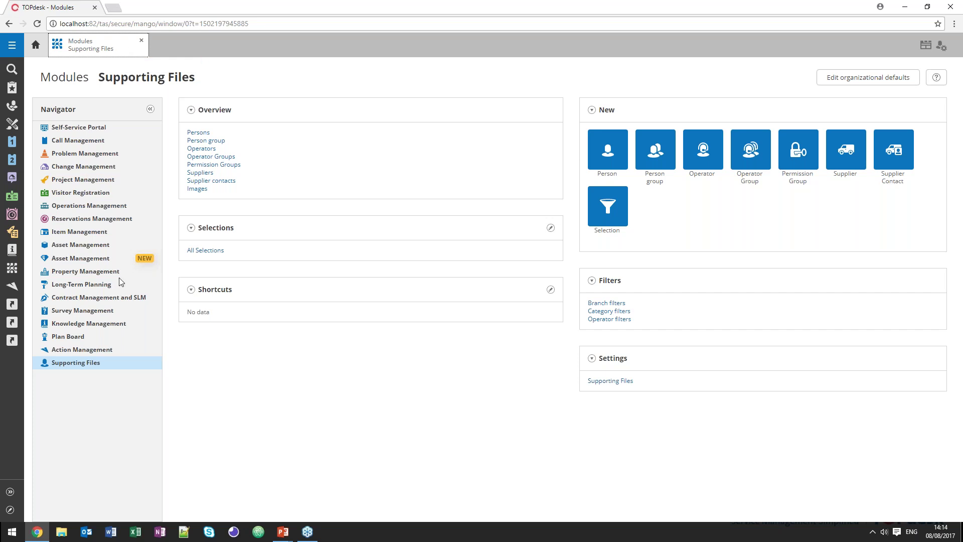
Step: Open the "One hour until deadline is breached" event from the Event Explorer in the Action Management module
left_click(99, 352)
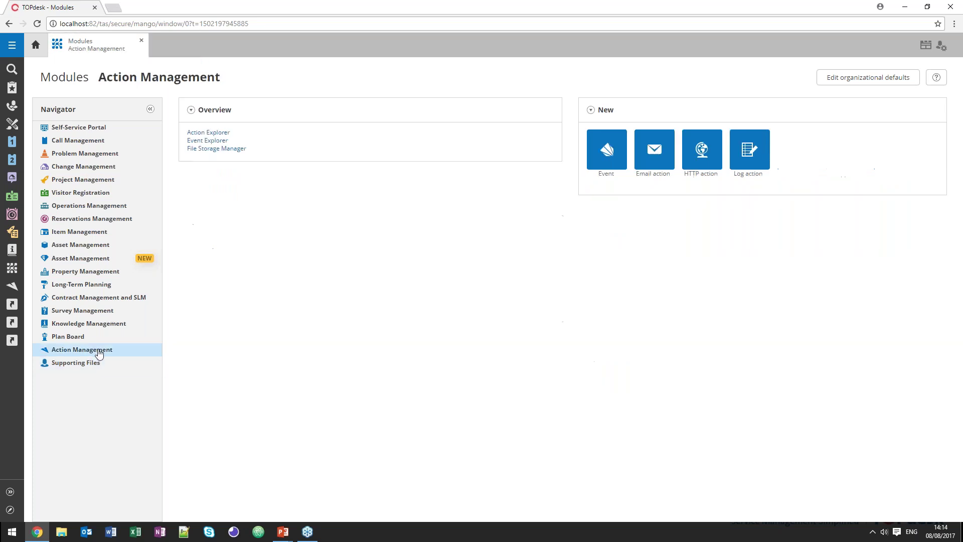
left_click(224, 143)
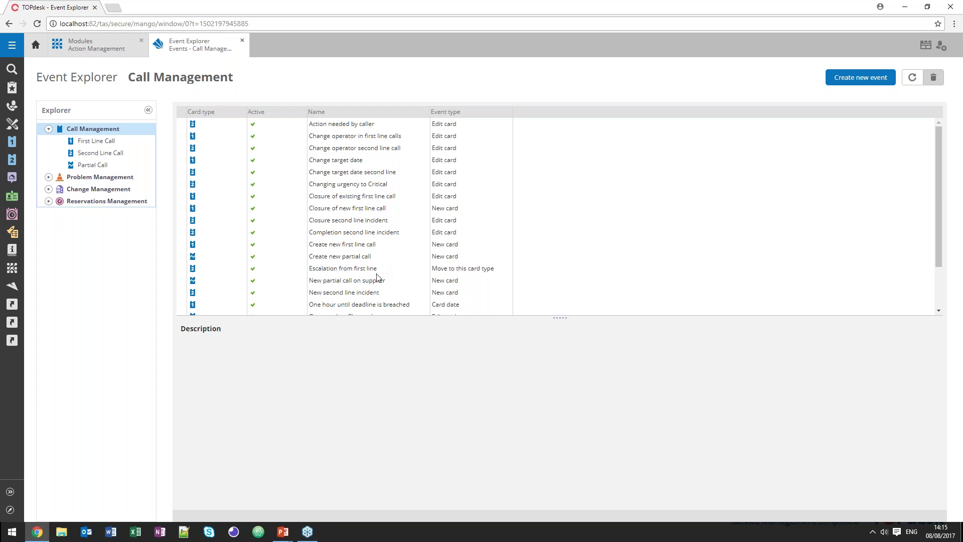
left_click(371, 307)
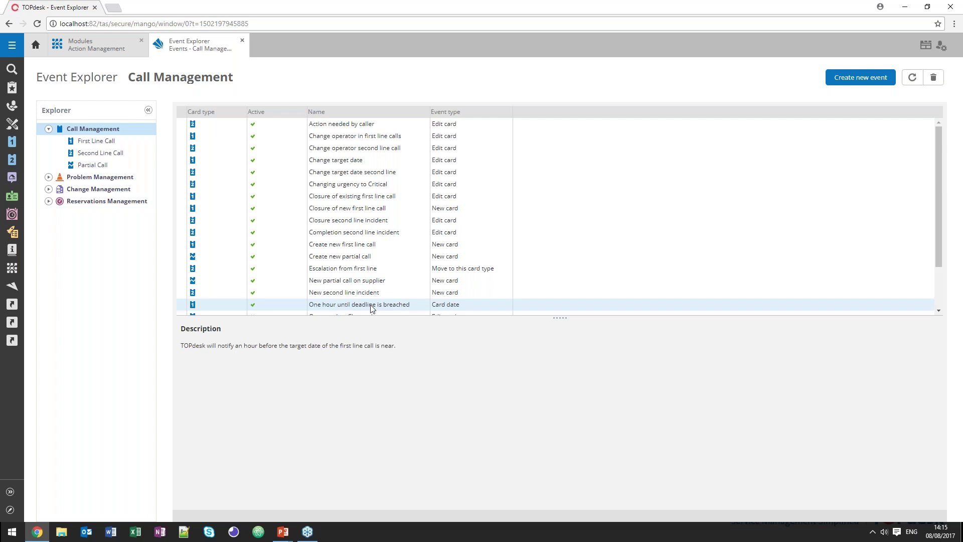
double_click(372, 306)
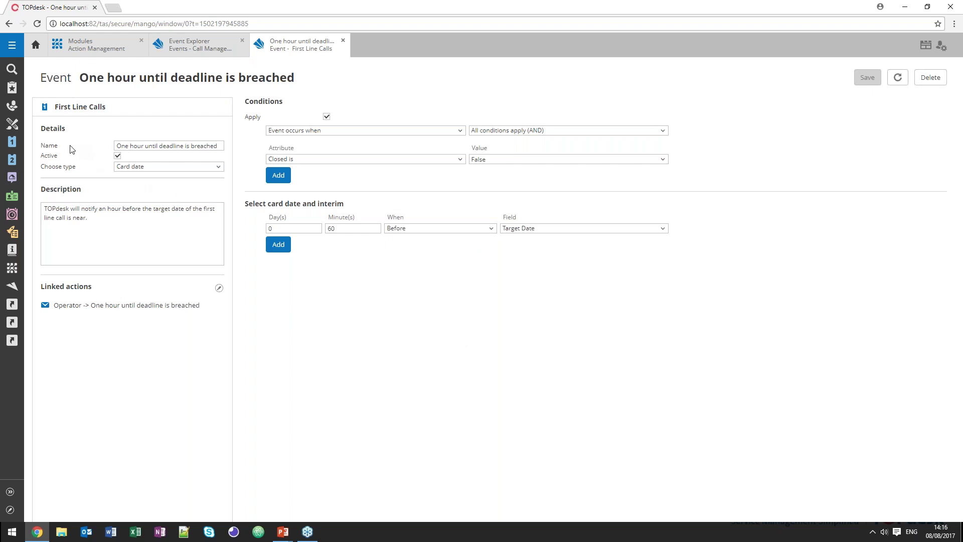
Step: Deactivate the event and make it active again
left_click(135, 146)
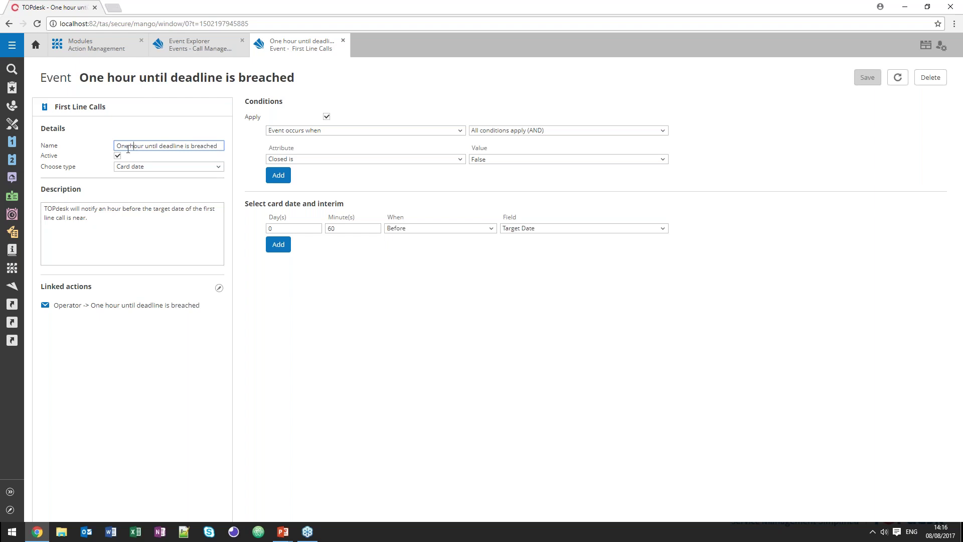
left_click(118, 157)
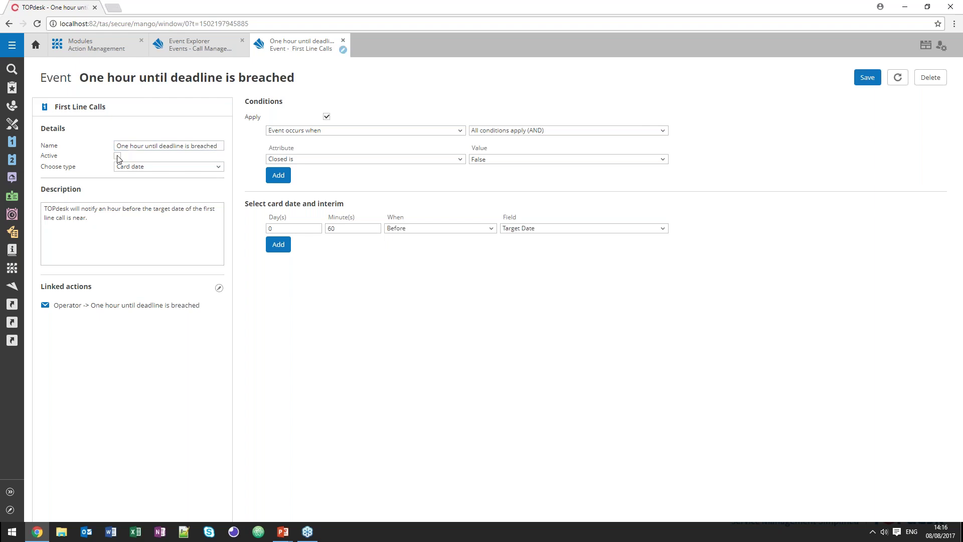
left_click(117, 157)
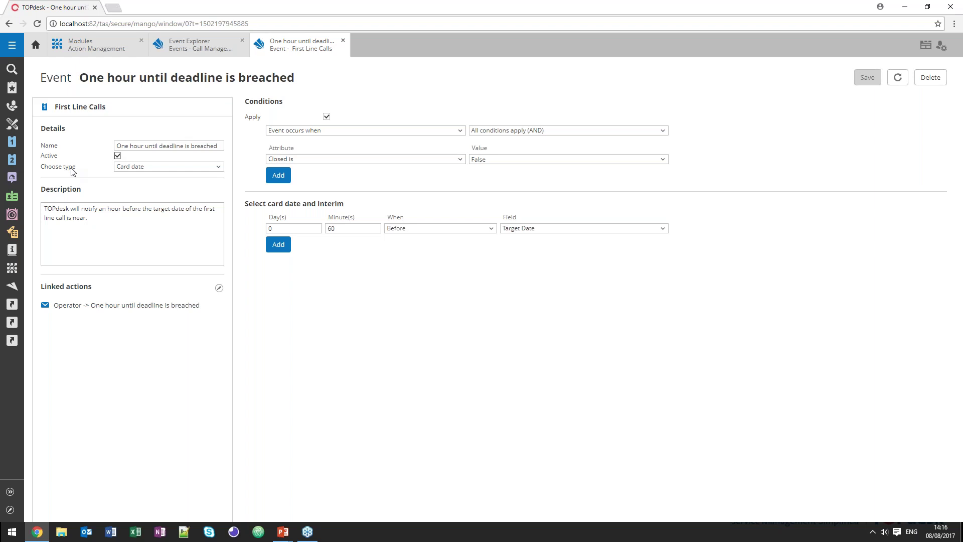
Step: Examine the available event types and the date fields offered for the card date, keeping Target Date selected
left_click(219, 169)
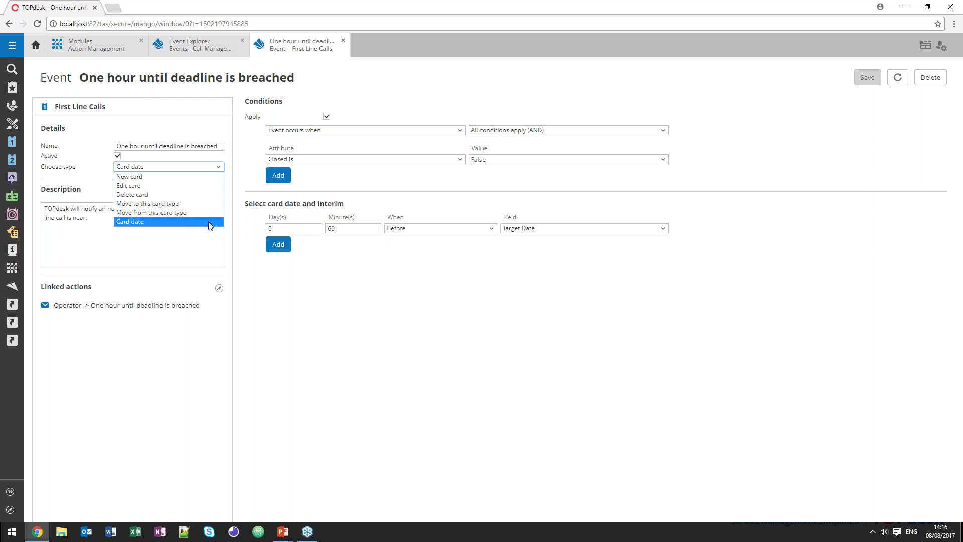
left_click(380, 252)
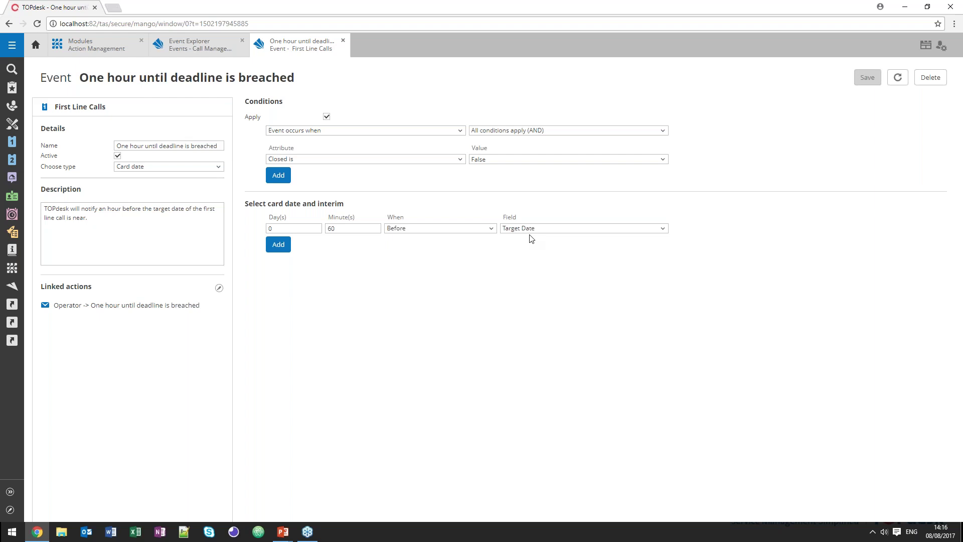
left_click(662, 231)
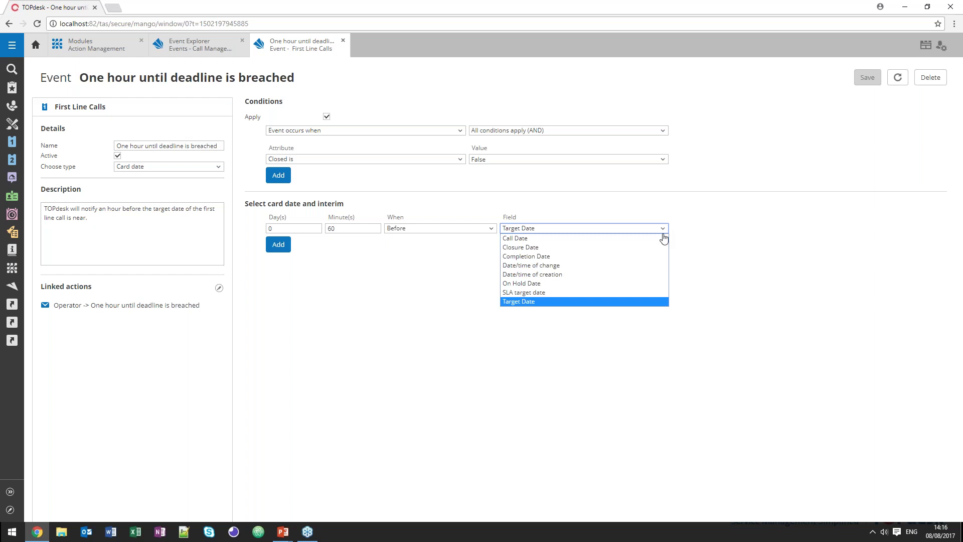
left_click(656, 301)
left_click(605, 308)
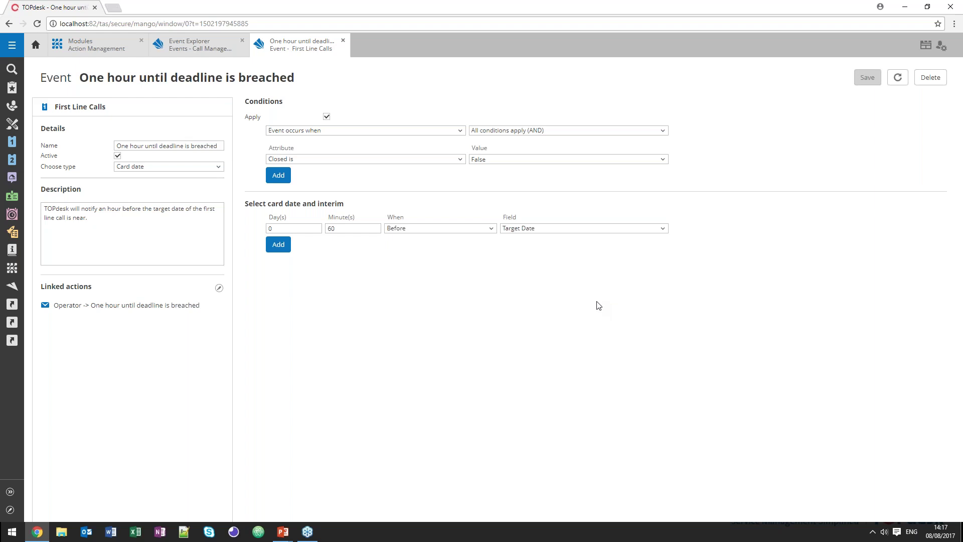
Step: Recheck the event type options, keeping Card date, and inspect the event's description and the minutes before the target date
left_click(219, 167)
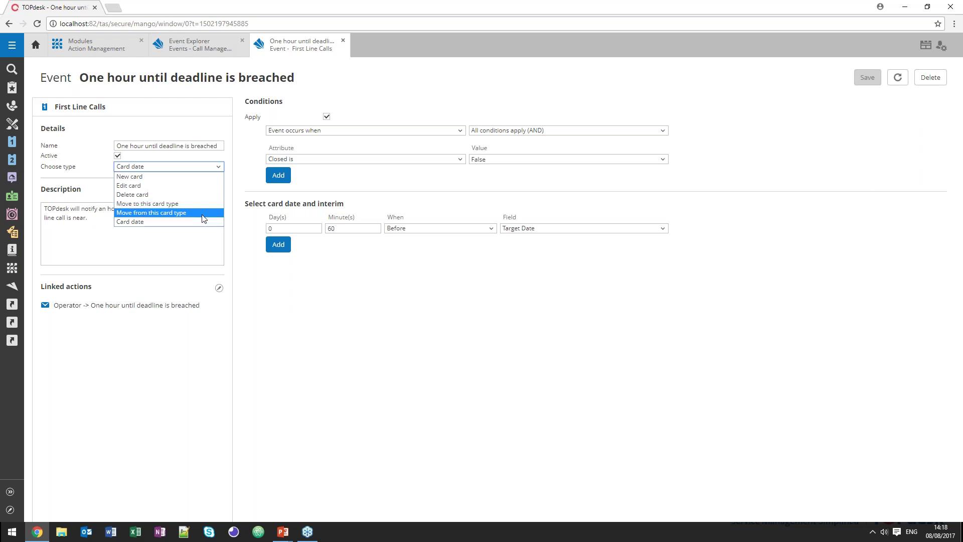
left_click(175, 224)
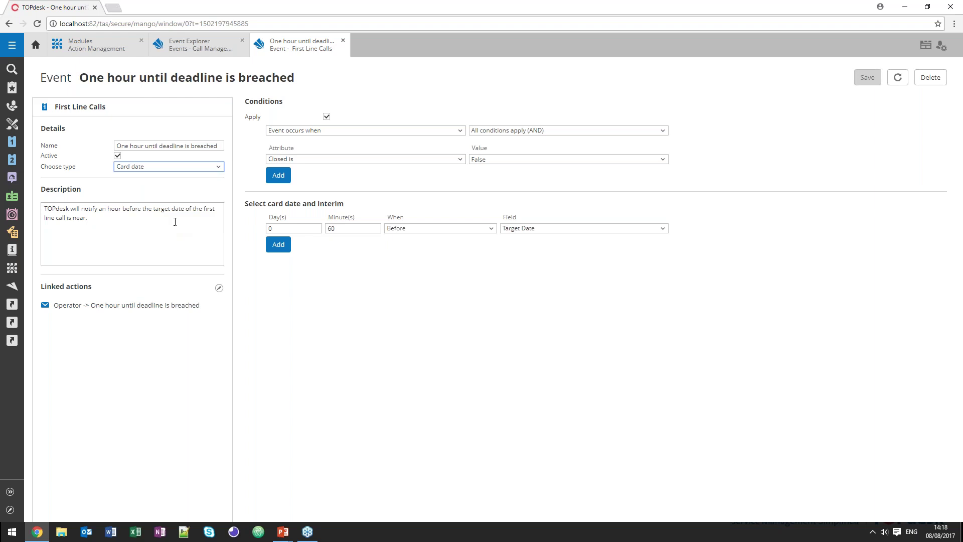
left_click(154, 192)
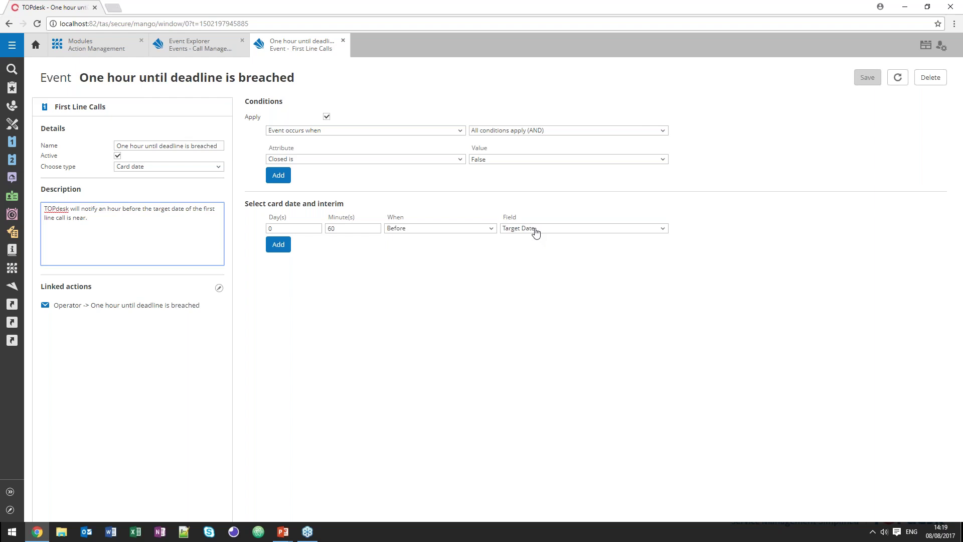
left_click(358, 230)
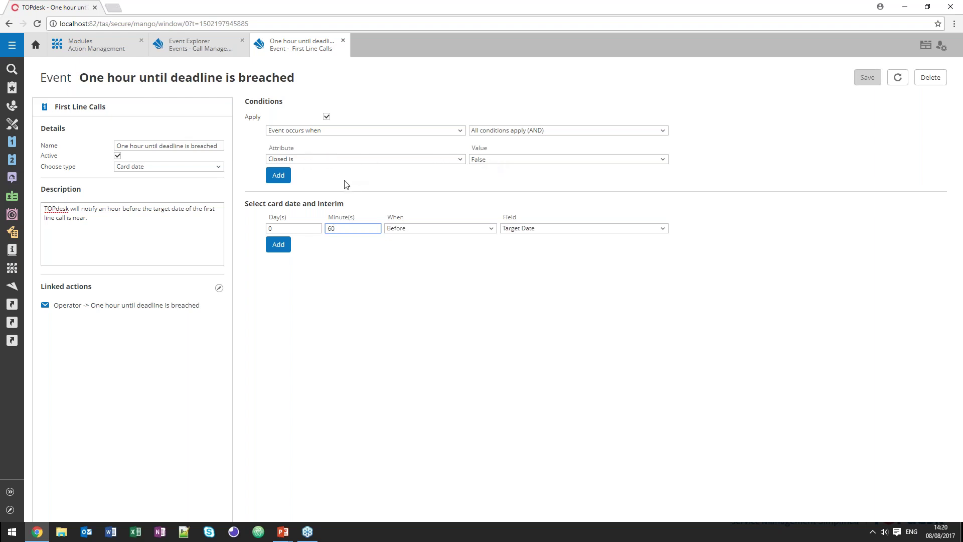
Step: Check the AND/OR condition options, then set the condition to suppress the event when Closed is True
left_click(587, 131)
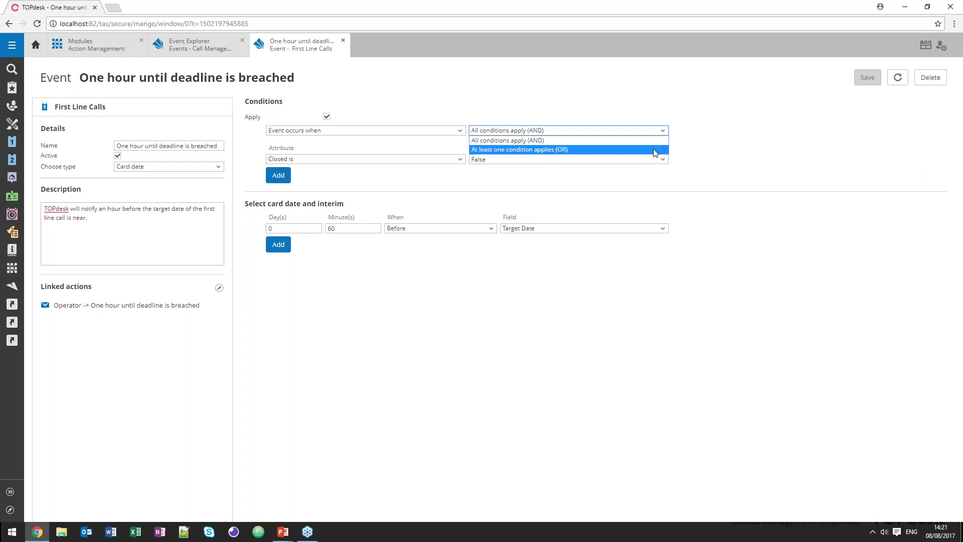
left_click(698, 151)
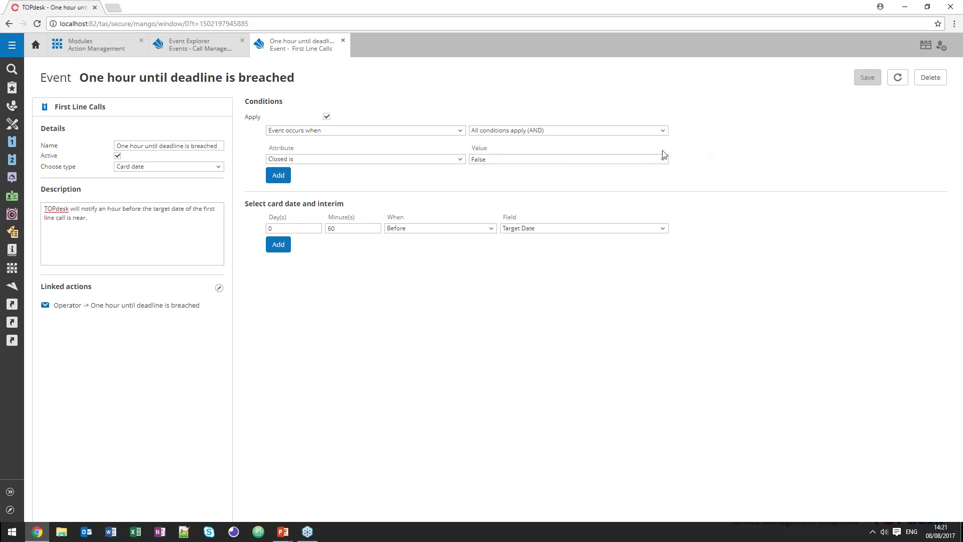
left_click(443, 131)
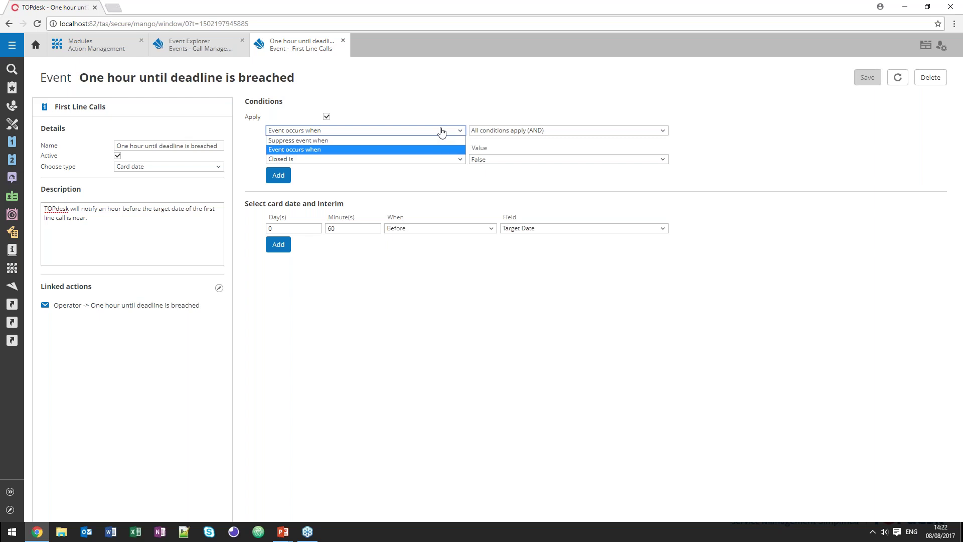
left_click(316, 140)
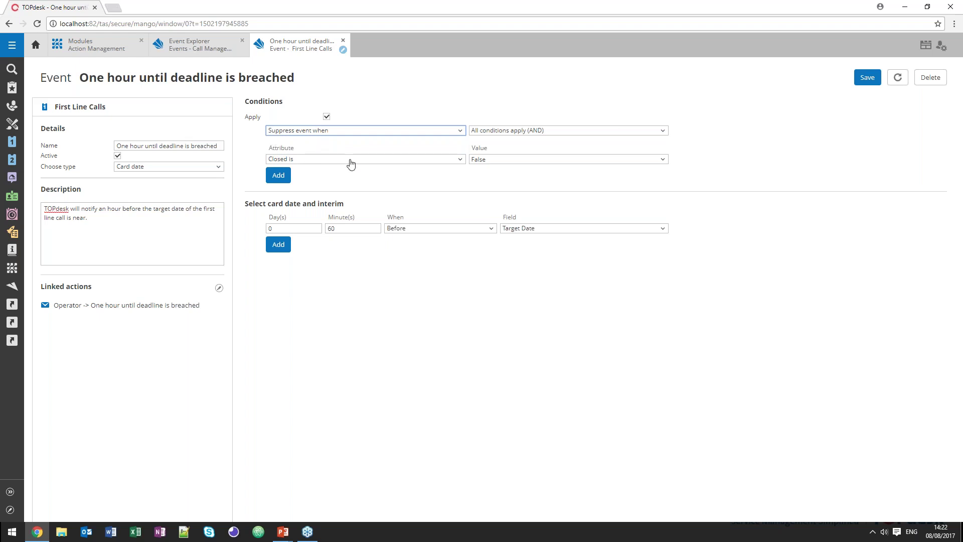
left_click(495, 161)
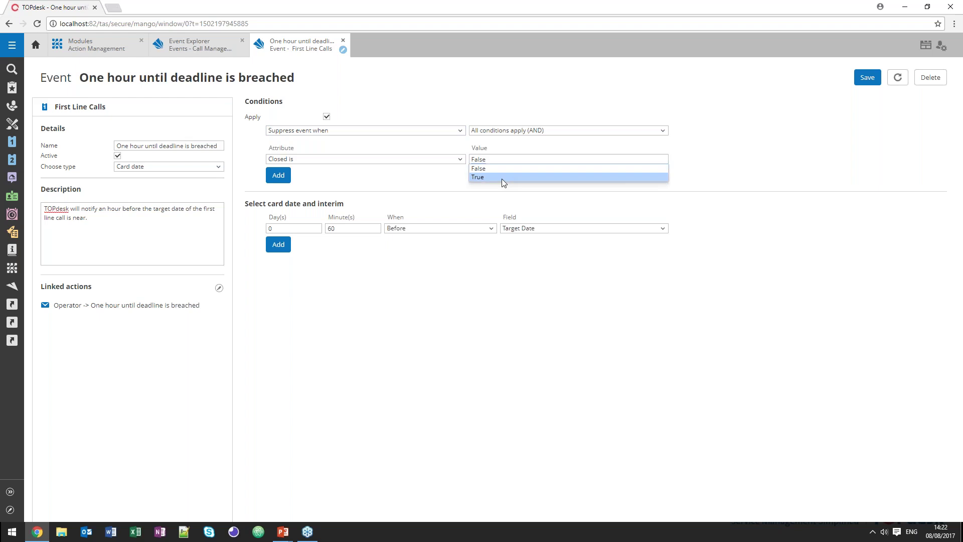
left_click(502, 179)
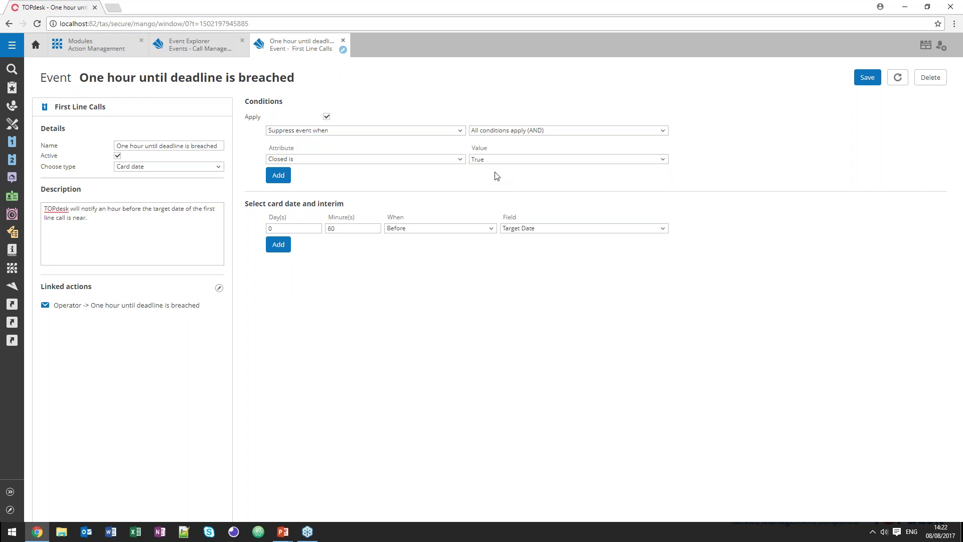
Step: Restore the condition to "Event occurs when" with Closed set to False
left_click(459, 132)
left_click(448, 142)
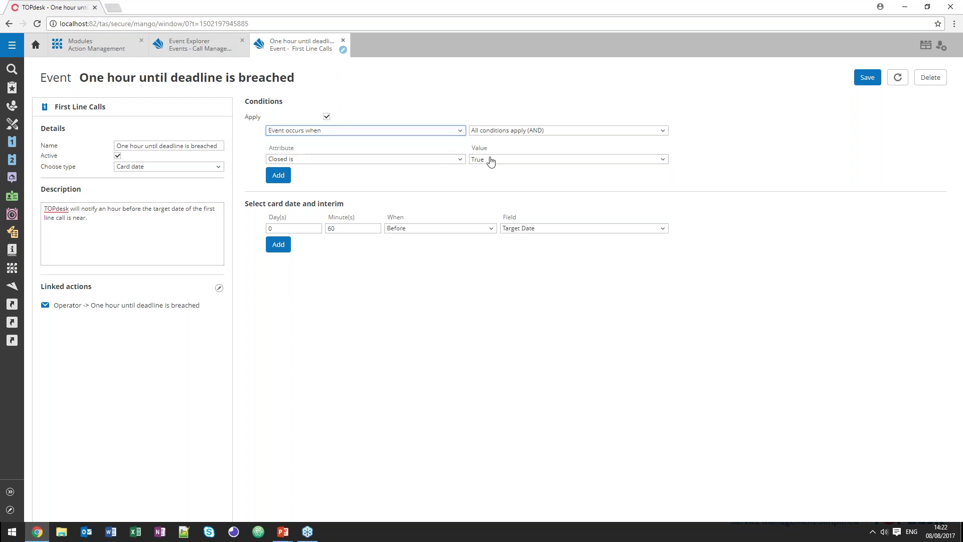
left_click(490, 159)
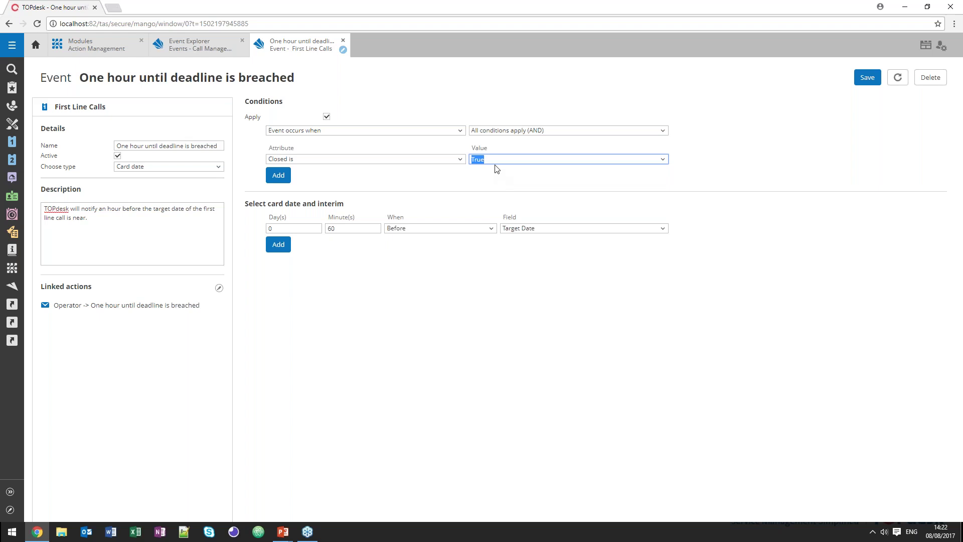
left_click(499, 169)
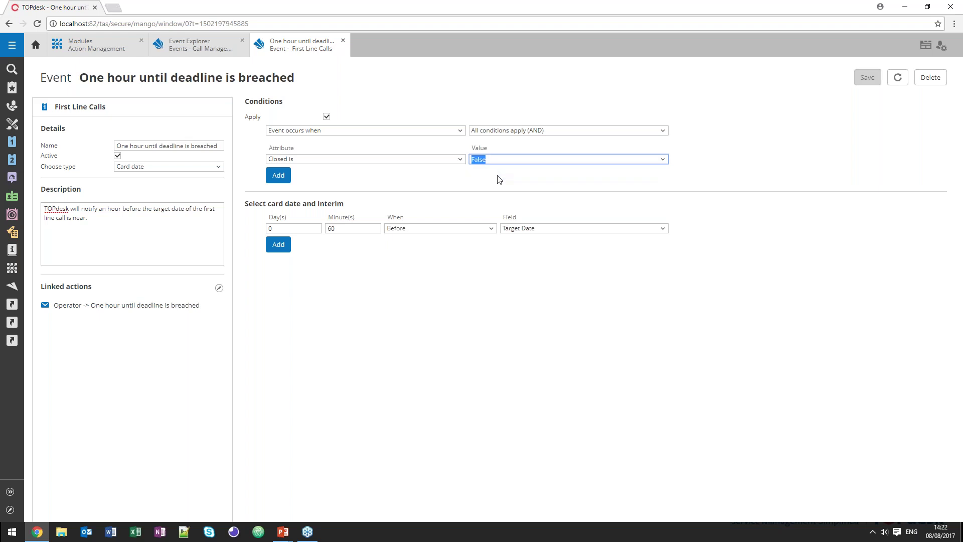
left_click(499, 179)
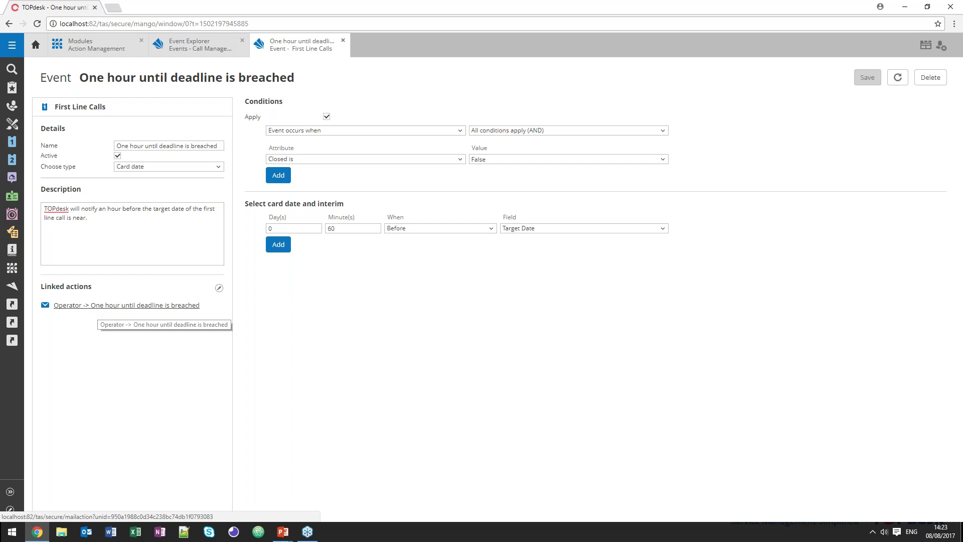
Step: Review the linked mail action "Operator -> One hour until deadline is breached", then close it and its event
left_click(127, 305)
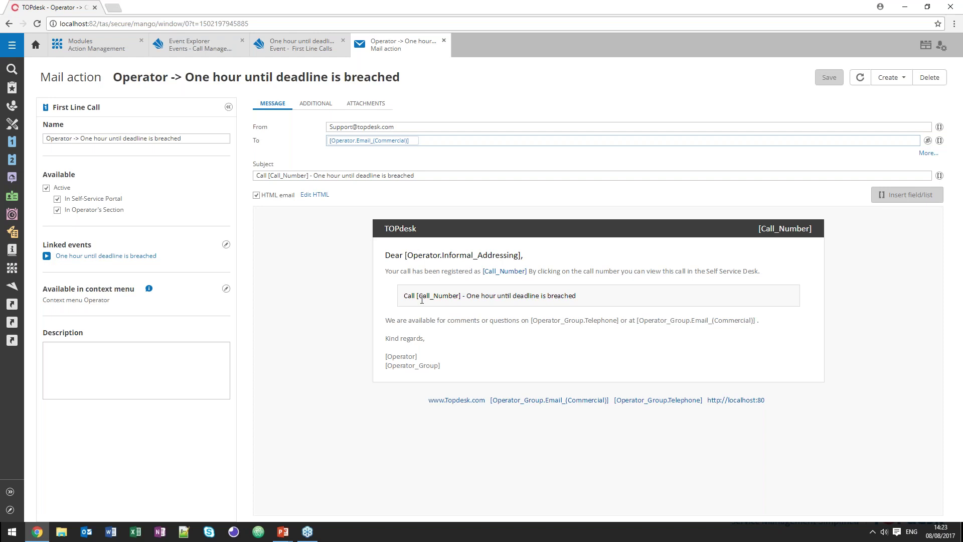
left_click(444, 43)
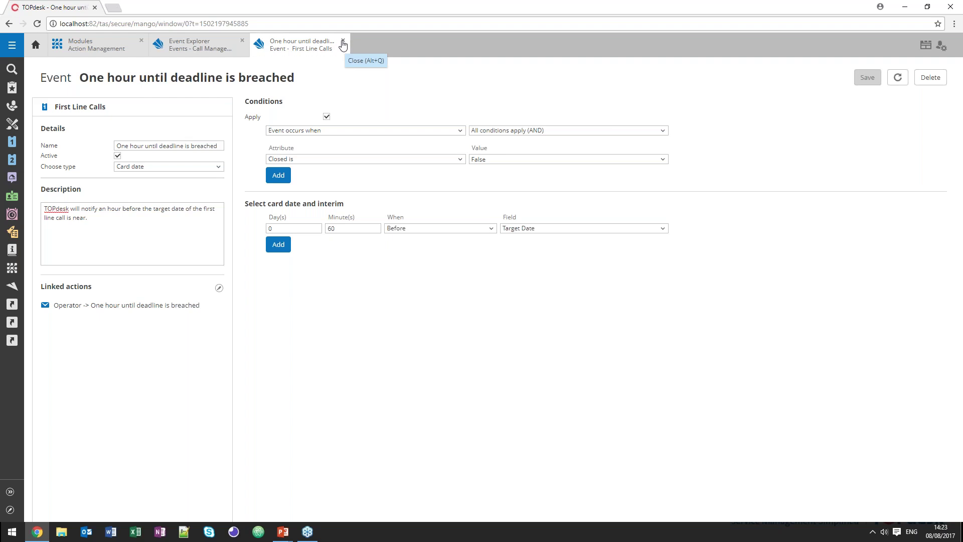
left_click(343, 42)
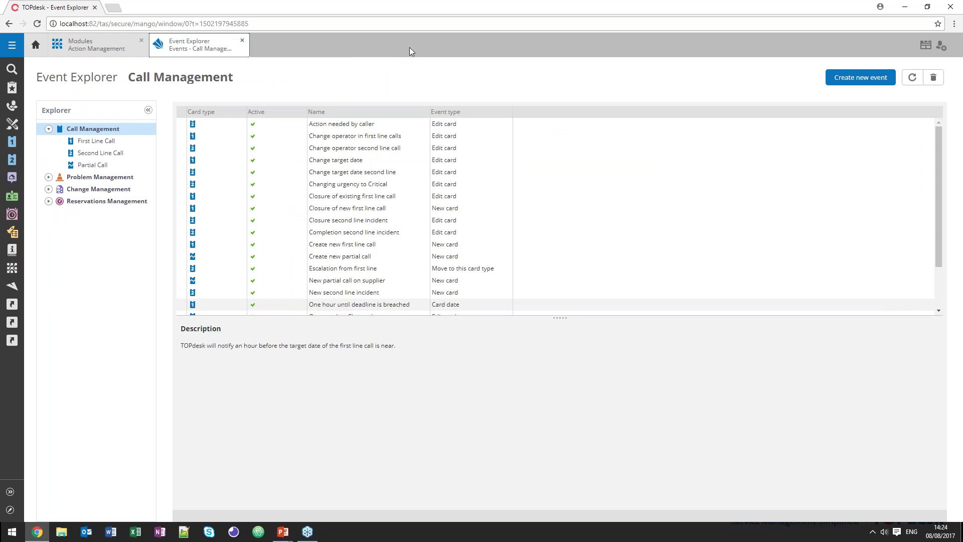
Step: Create a new Call Management - First Line Call event named "Operator has Changed"
left_click(859, 77)
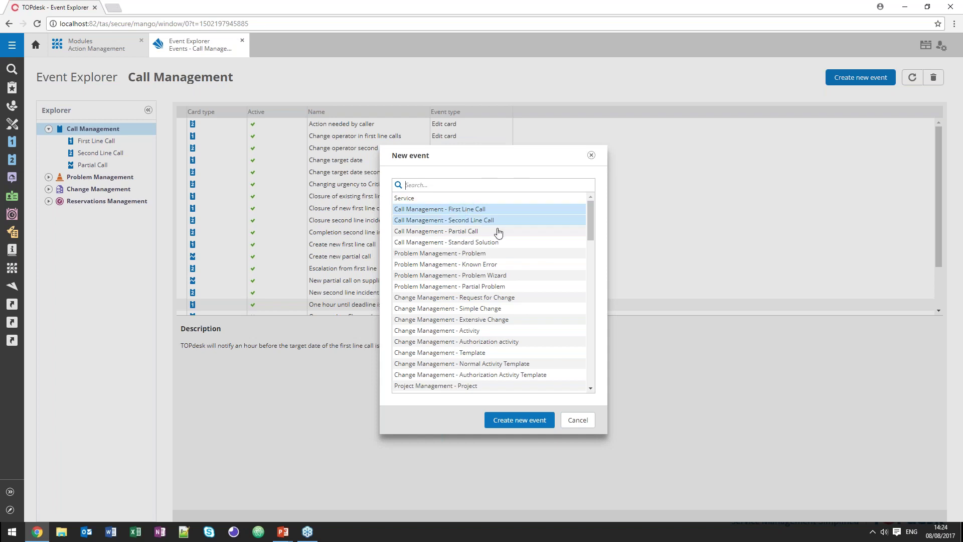
left_click(507, 424)
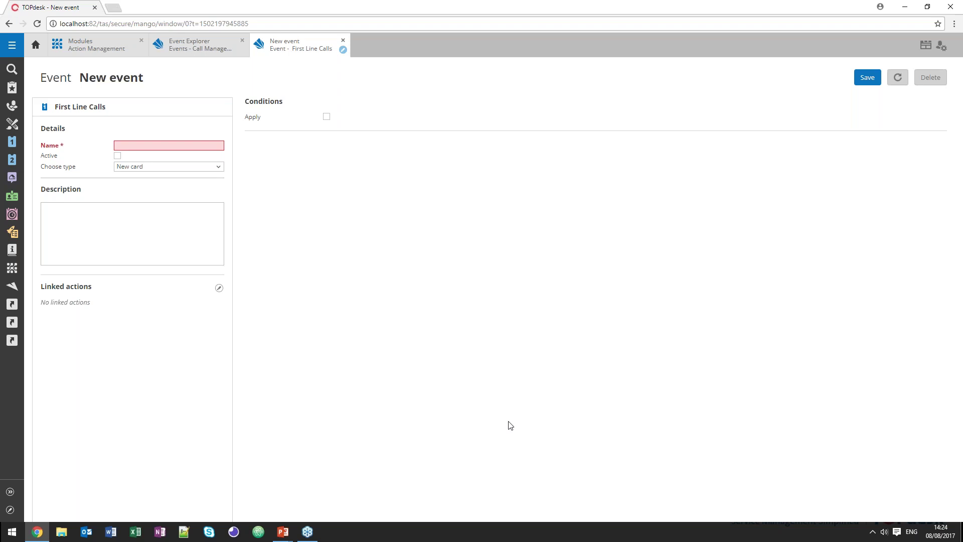
left_click(199, 144)
type("Opera")
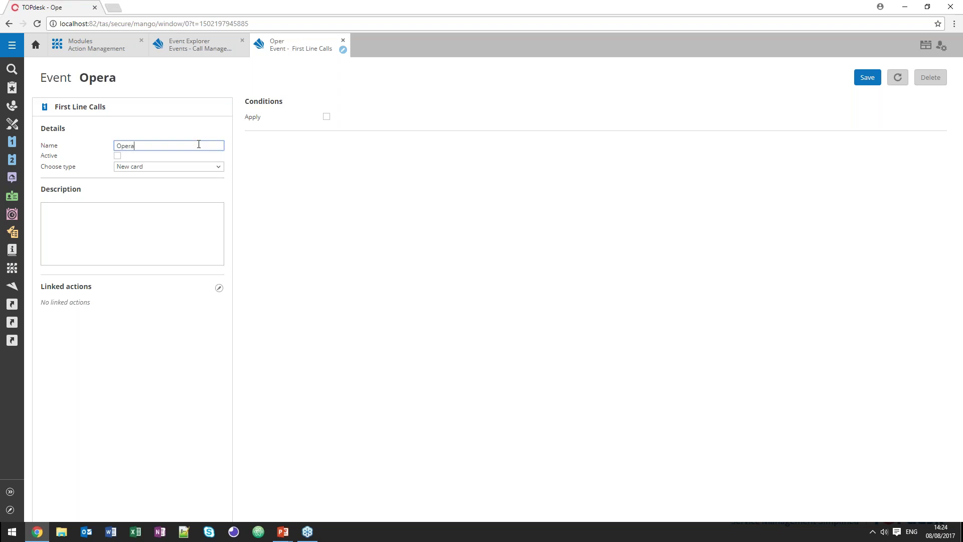
type("tor has C")
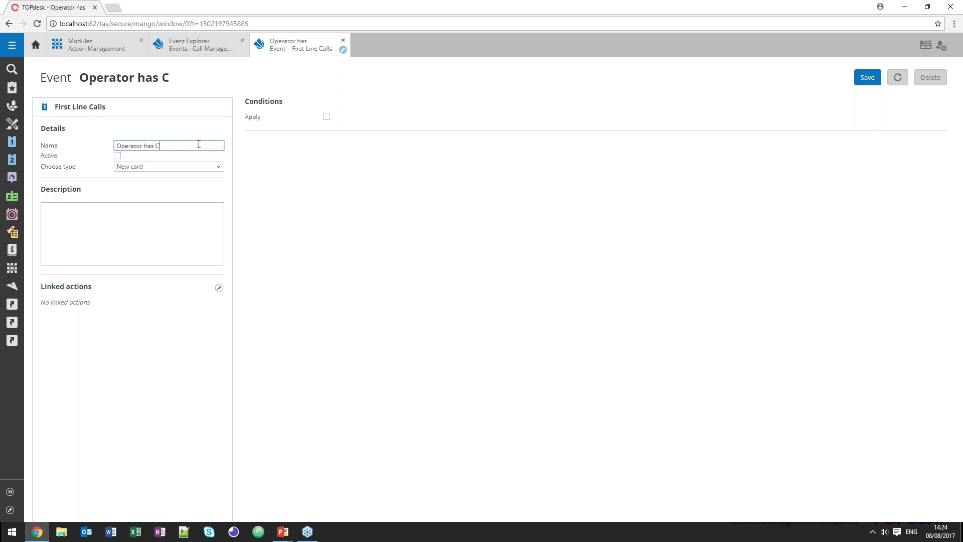
type("hanged")
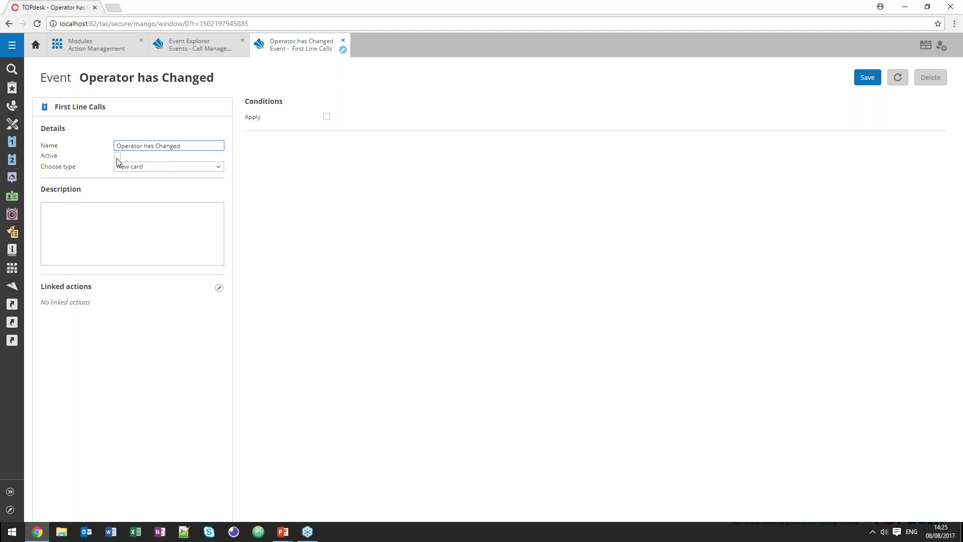
Step: Set the event type to Edit card and apply an edit specification on the Operator field
left_click(223, 174)
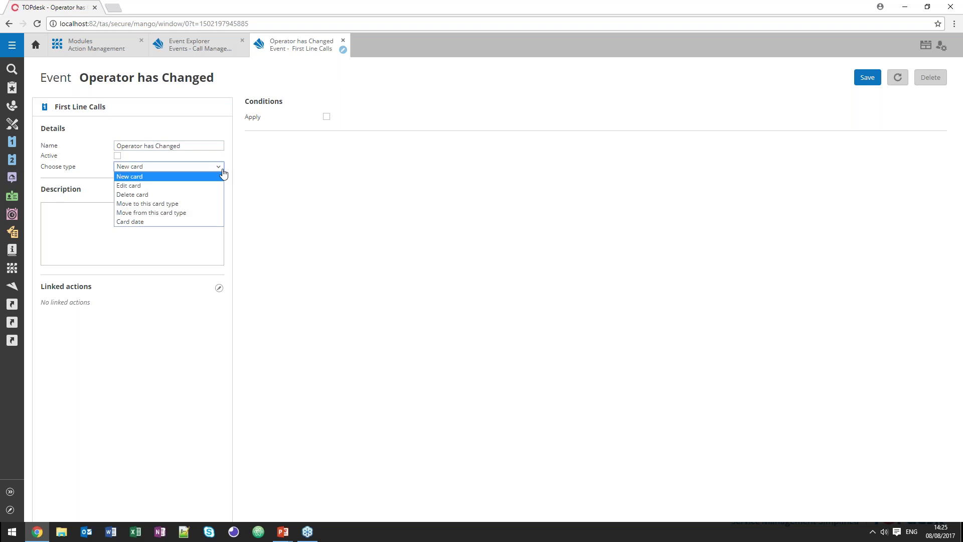
left_click(196, 190)
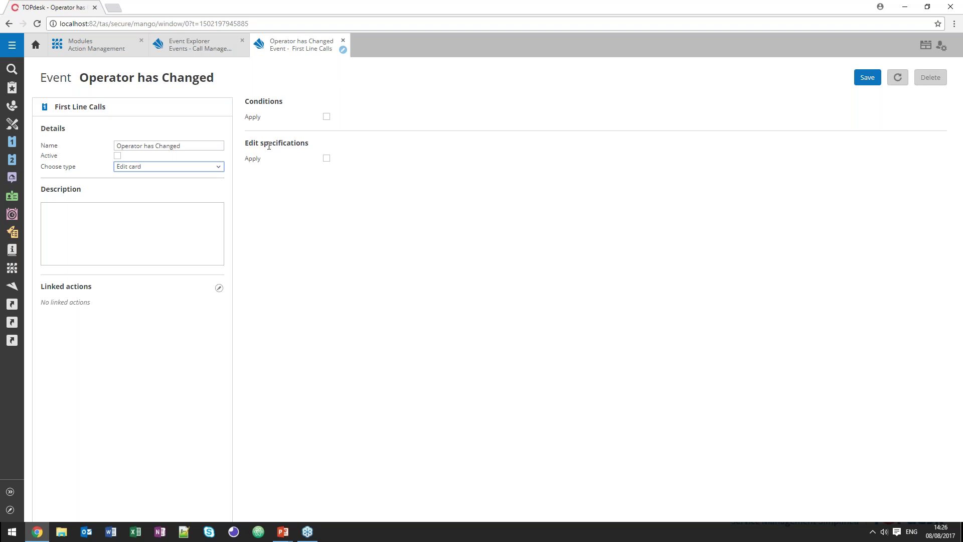
left_click(327, 159)
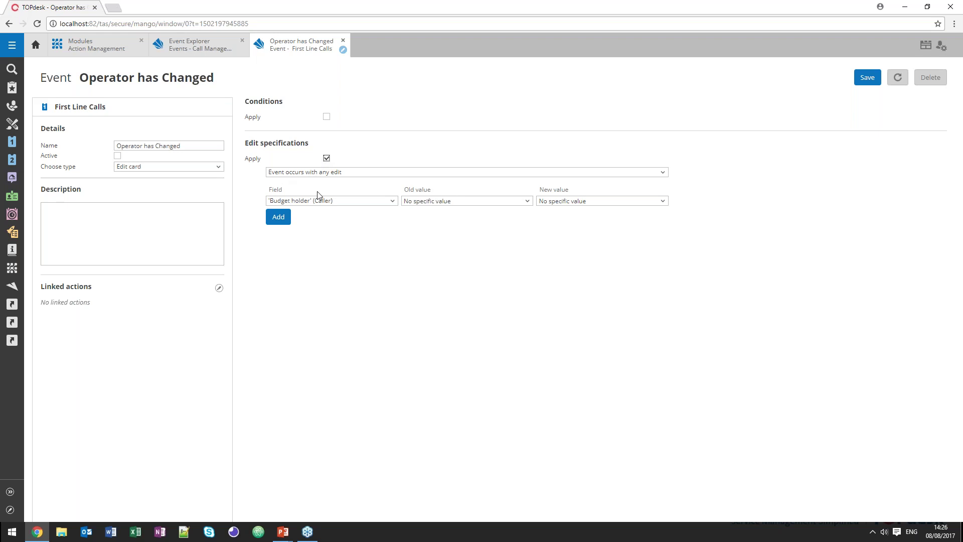
left_click(391, 201)
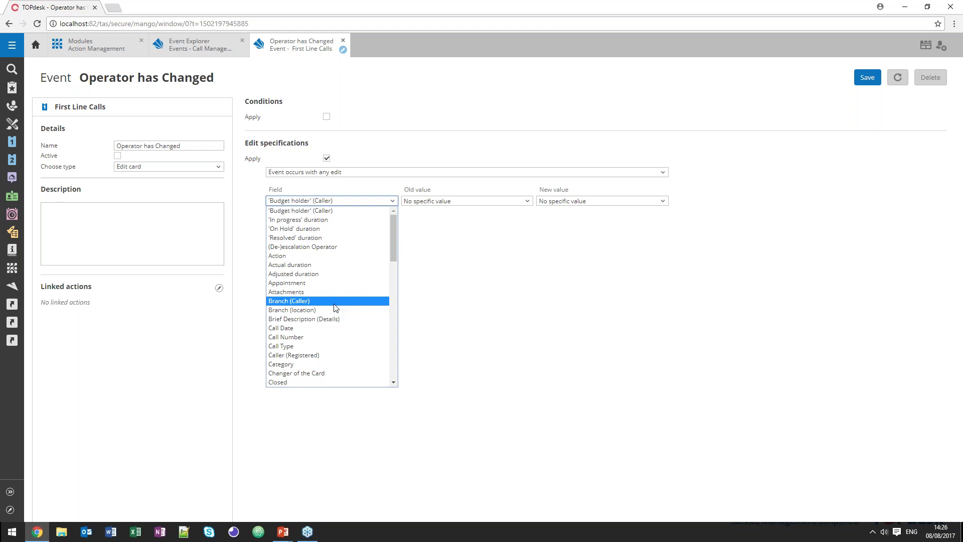
scroll(335, 308, "down", 1)
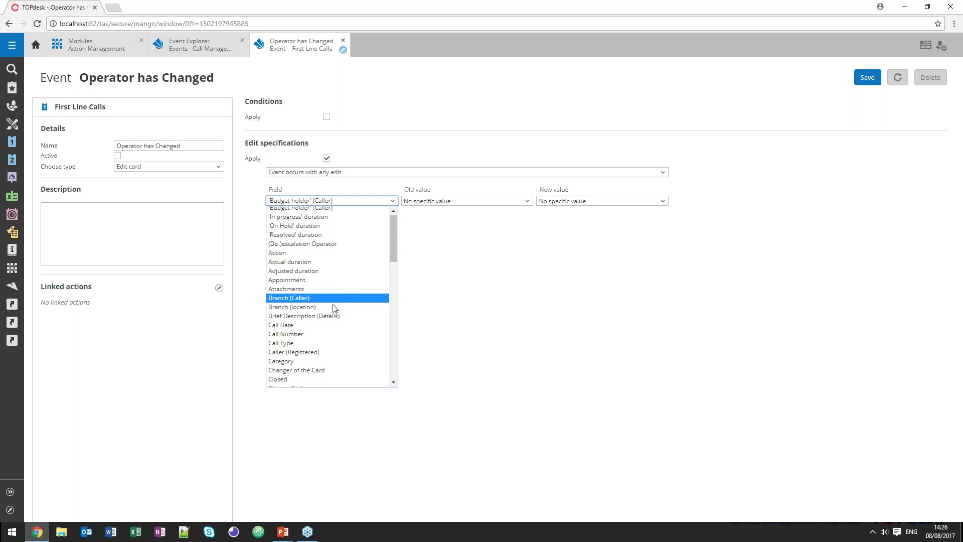
scroll(335, 308, "down", 10)
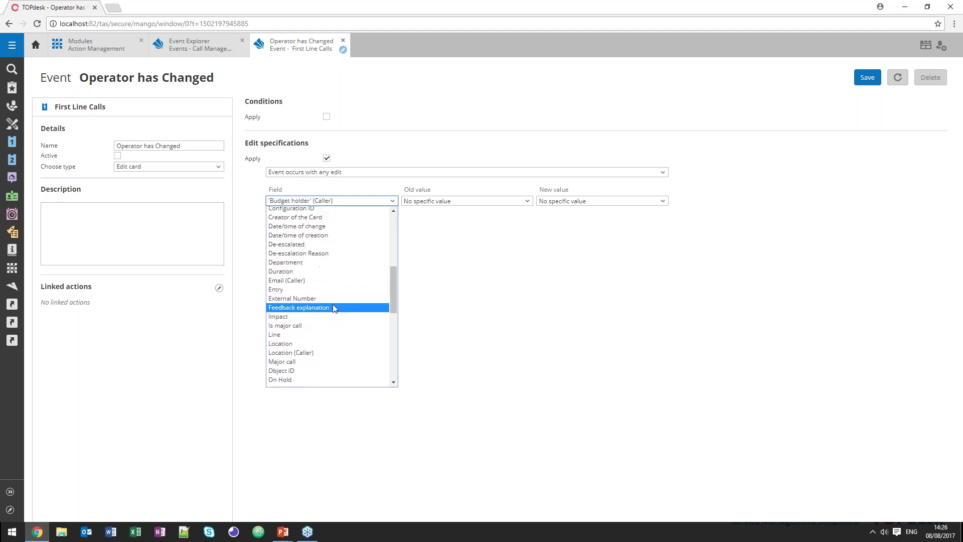
scroll(332, 304, "up", 4)
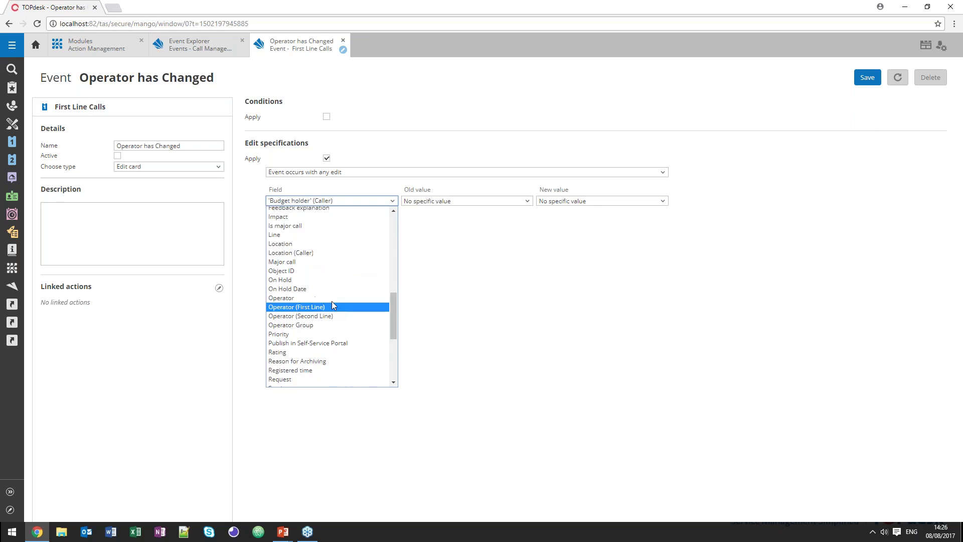
left_click(337, 300)
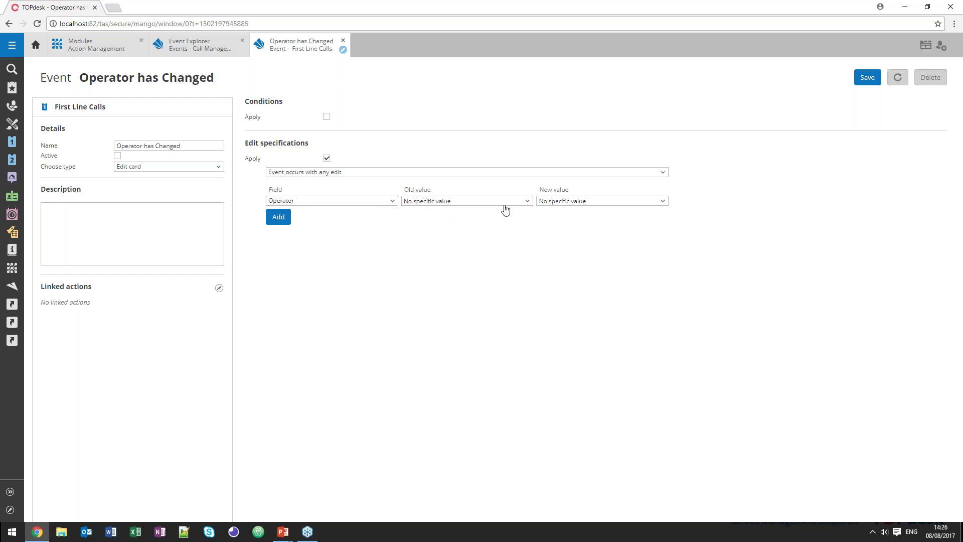
Step: Choose one specific operator as the old value and a different operator as the new value in the edit specification
left_click(523, 204)
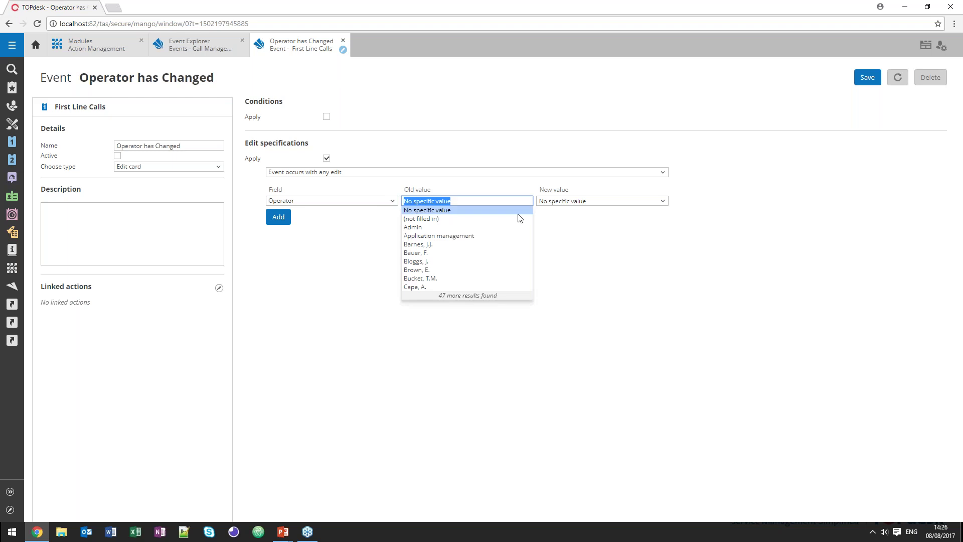
left_click(493, 244)
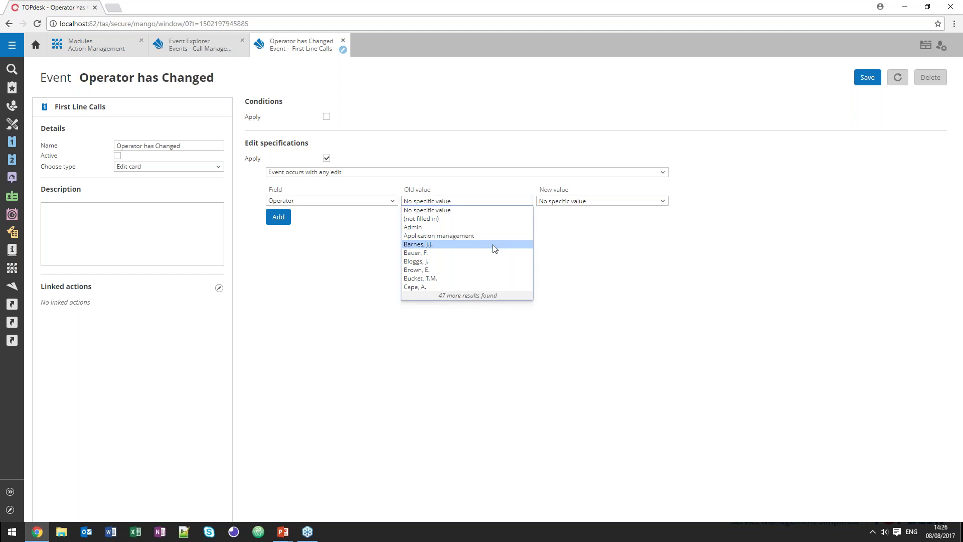
left_click(494, 247)
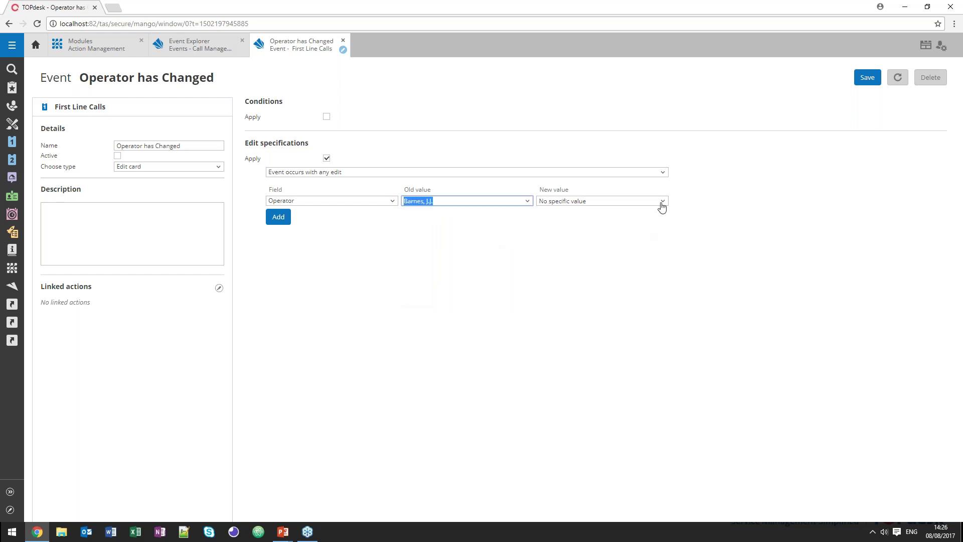
left_click(662, 201)
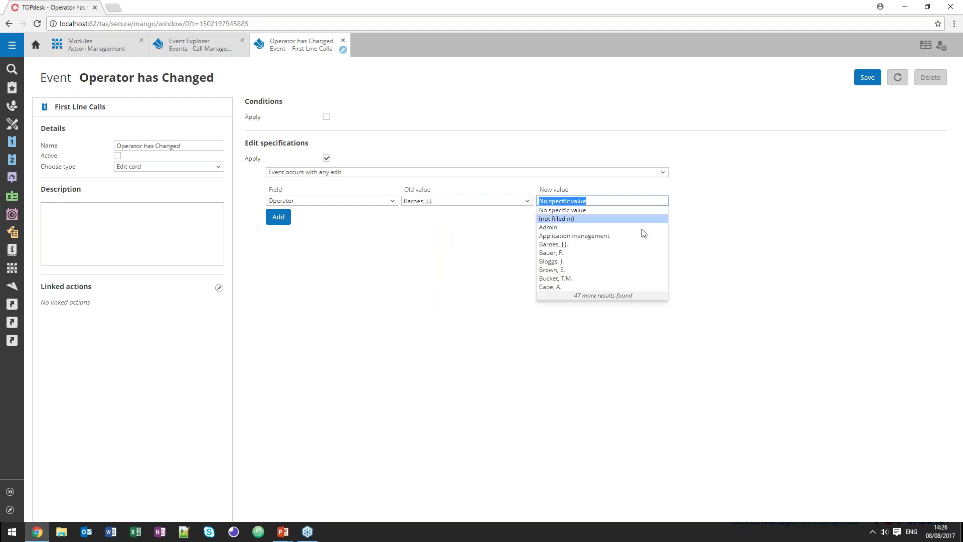
left_click(628, 260)
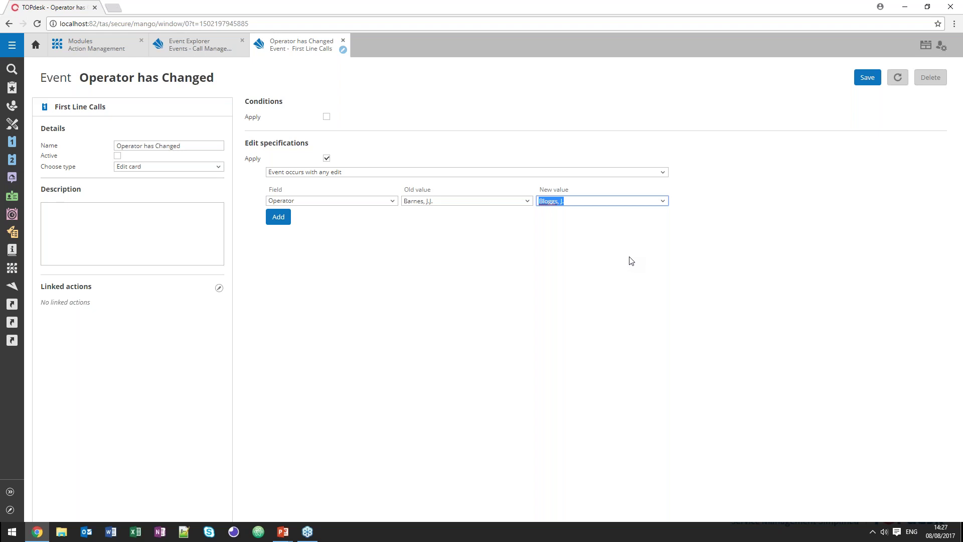
Step: Reset both the new value and the old value of the Operator specification to "No specific value"
left_click(663, 201)
left_click(585, 213)
left_click(530, 200)
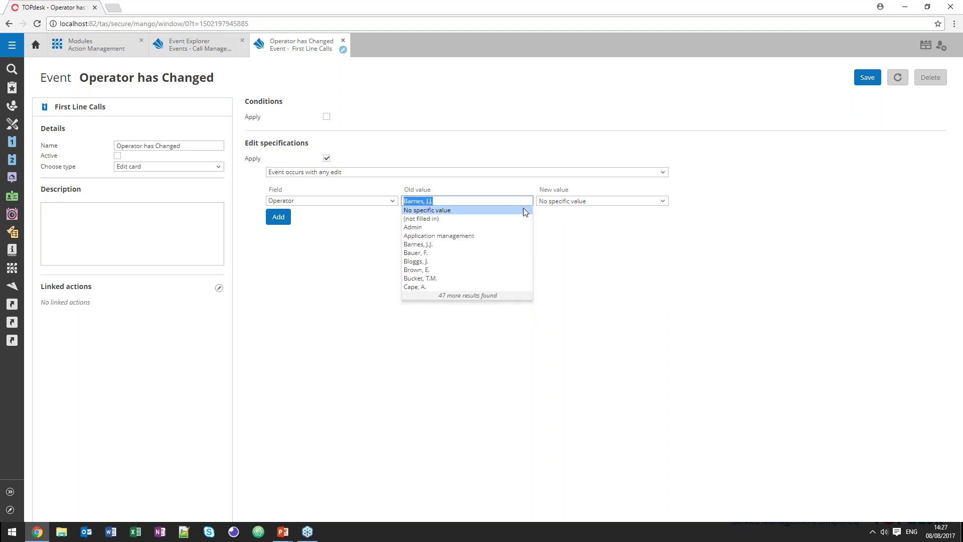
left_click(519, 210)
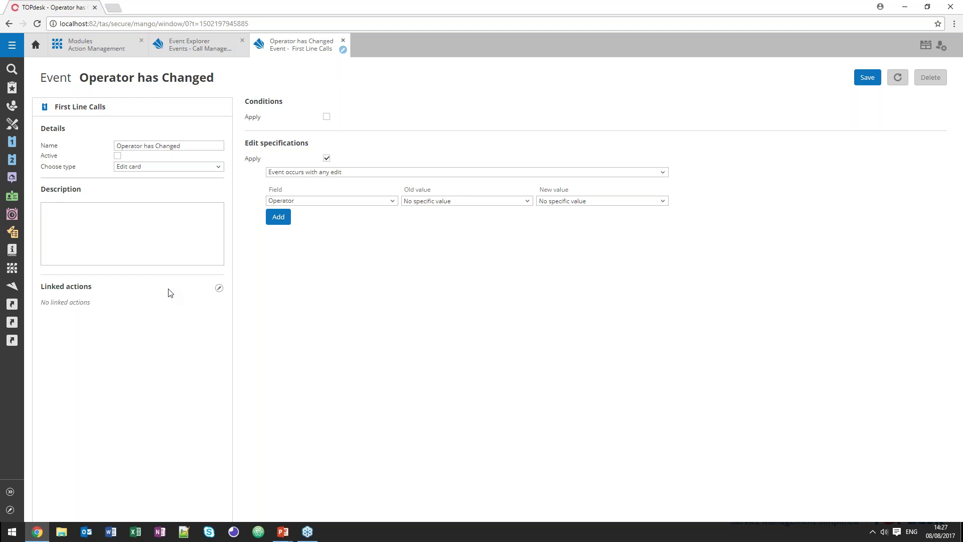
Step: Link the mail action "Operator -> Call Assigned" to the event
left_click(219, 288)
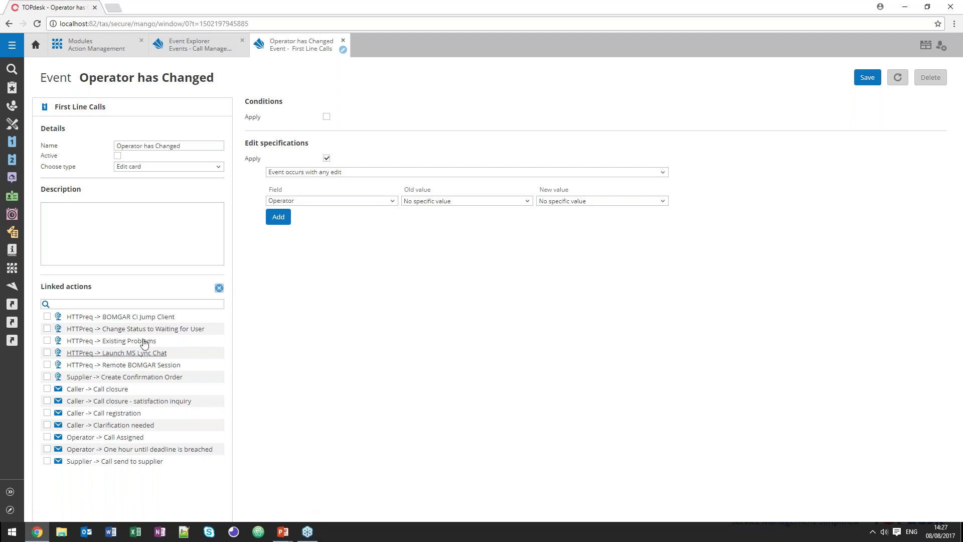
left_click(218, 288)
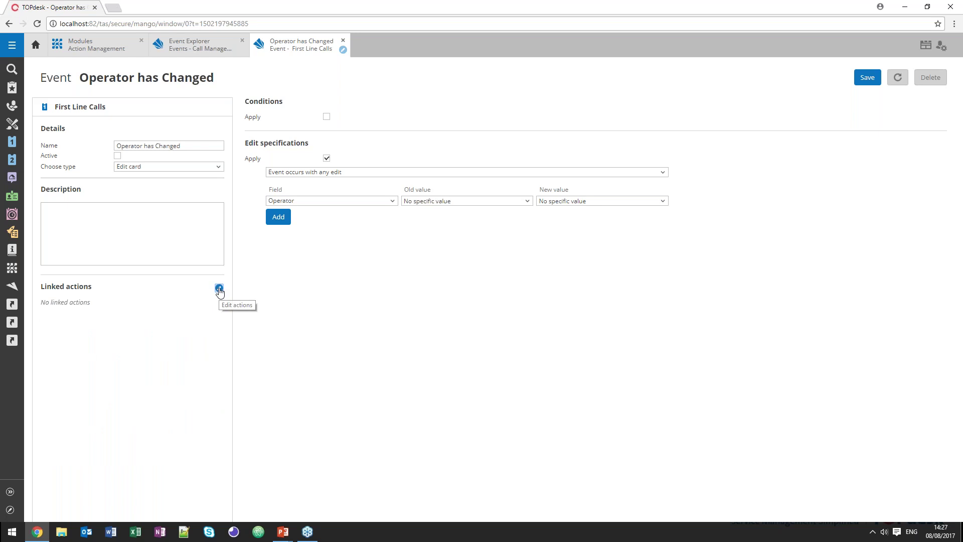
left_click(220, 289)
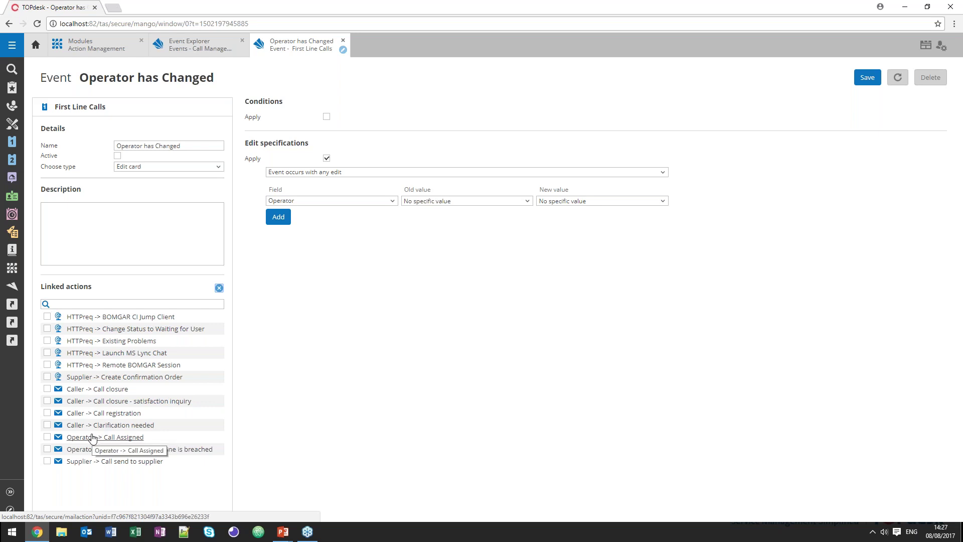
left_click(46, 437)
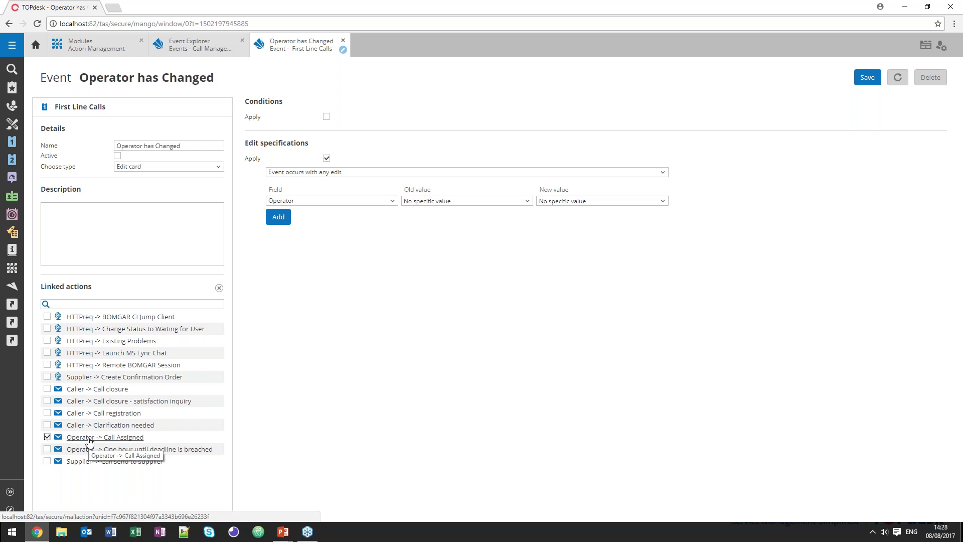
Step: Try linking the caller mail actions "Call closure" and "Call closure - satisfaction inquiry", then unlink both
left_click(47, 388)
left_click(48, 401)
left_click(47, 389)
left_click(48, 401)
left_click(47, 401)
Step: Make the "Operator has Changed" event active, save it and close its card
left_click(118, 155)
left_click(867, 78)
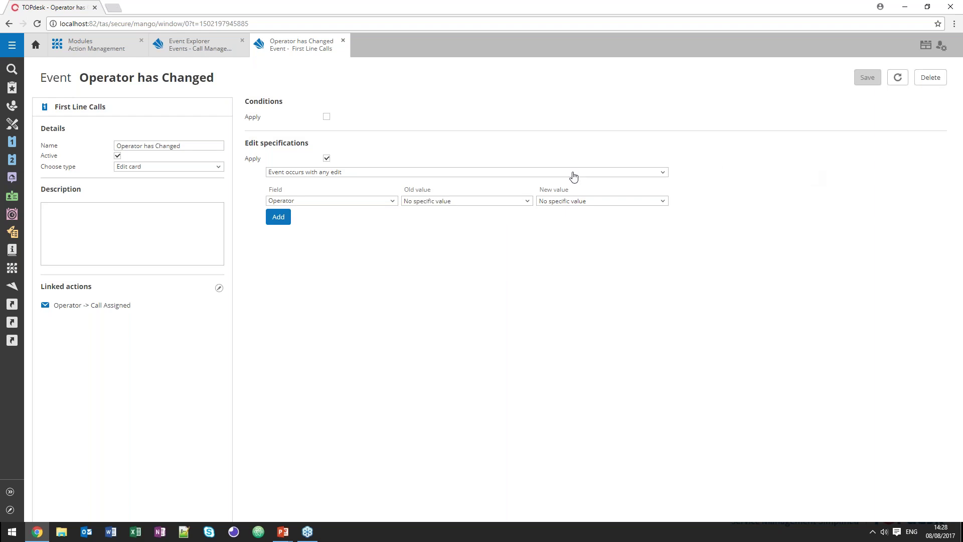
left_click(343, 41)
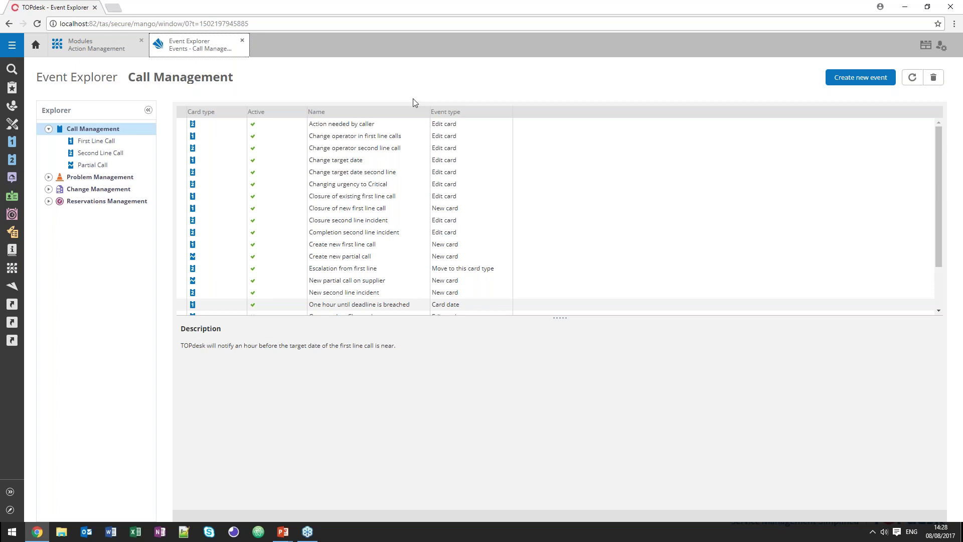
Step: Create another Call Management - First Line Call event and name it "Remind Caller"
left_click(870, 81)
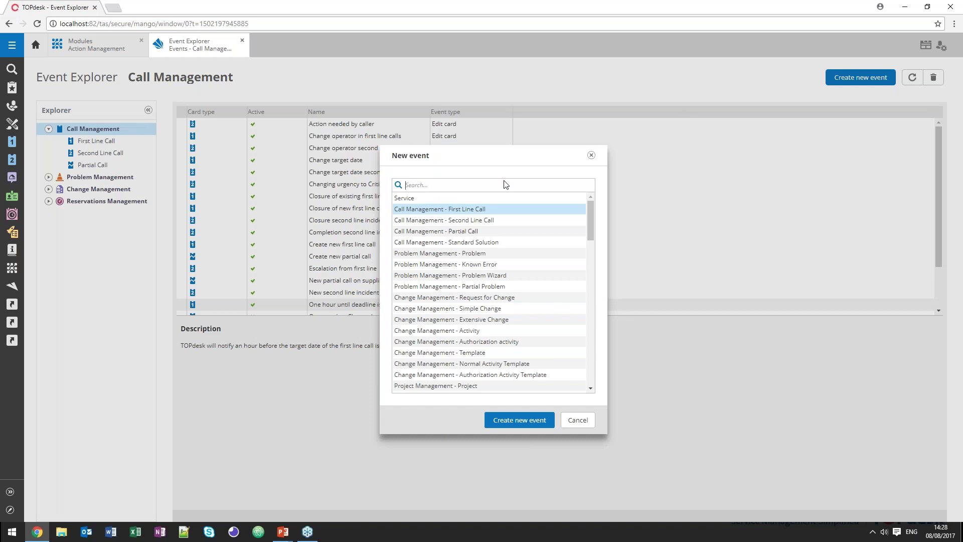
left_click(474, 210)
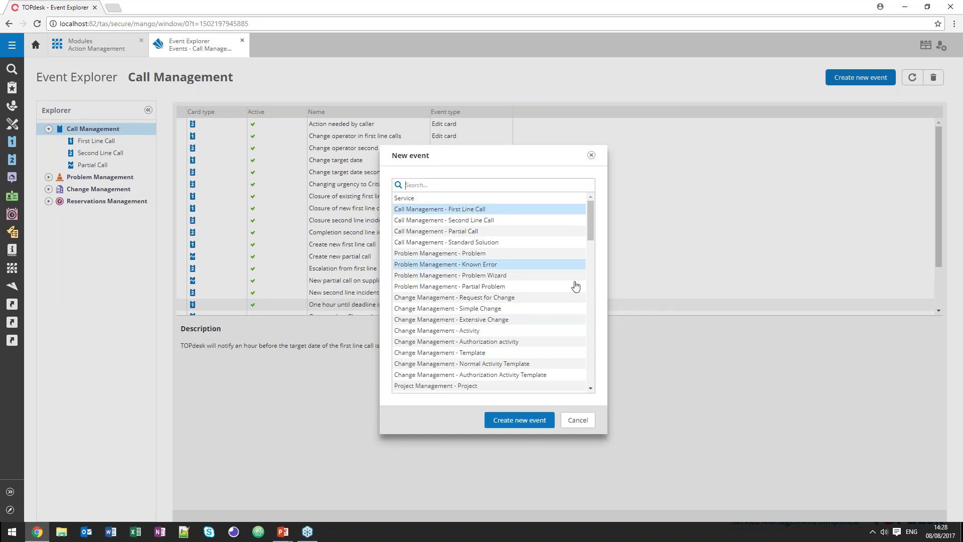
left_click(518, 423)
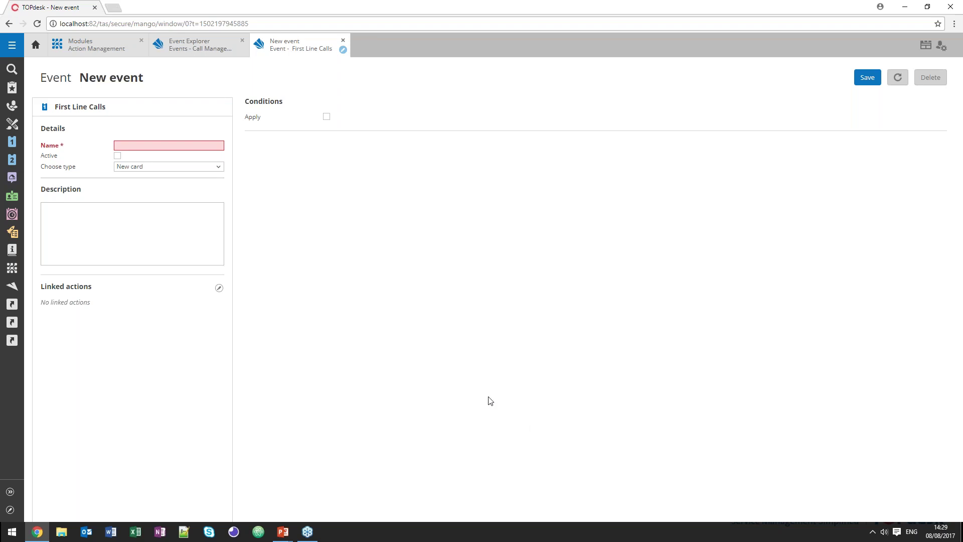
left_click(193, 145)
type("R")
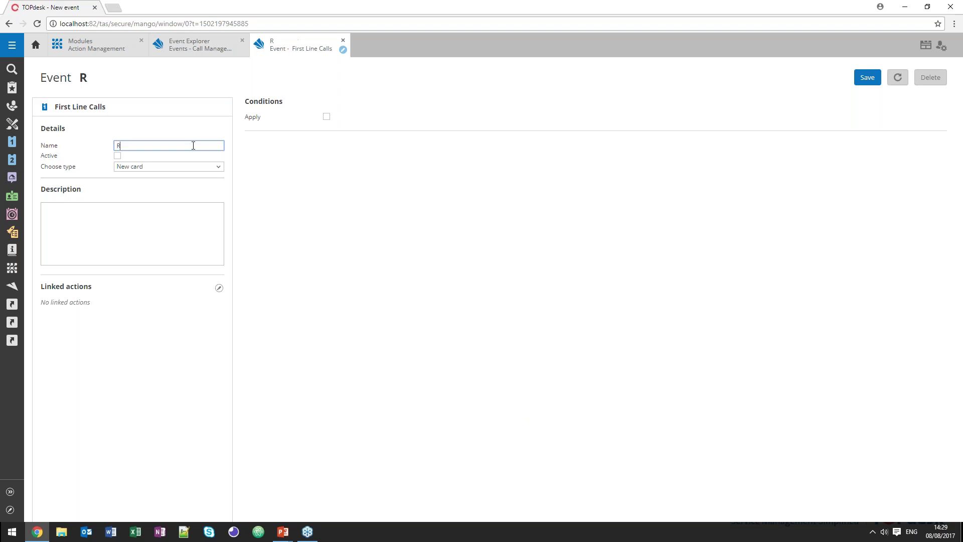
type("emind Caller")
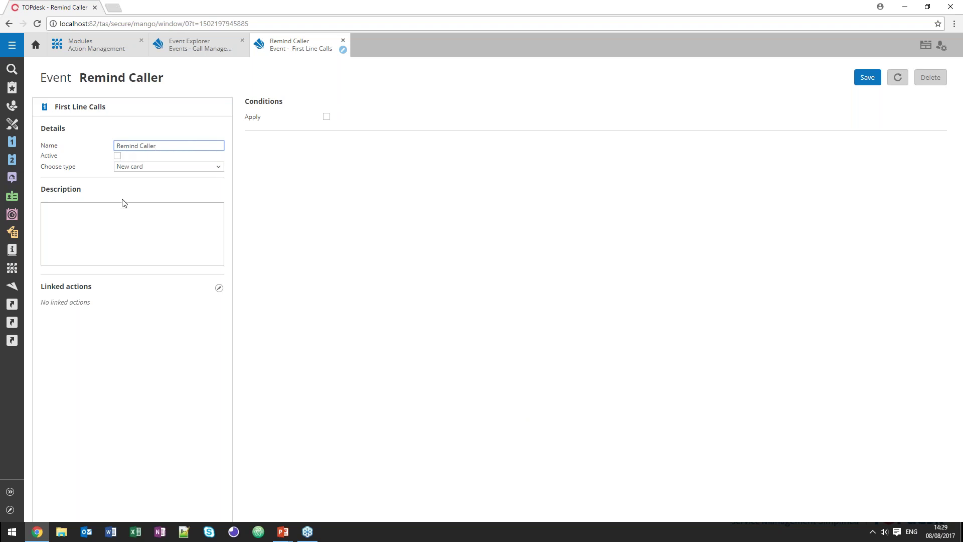
Step: Enter the description "Remind Caller to respond to their Call" and set the event type to Card date
left_click(141, 216)
type("R")
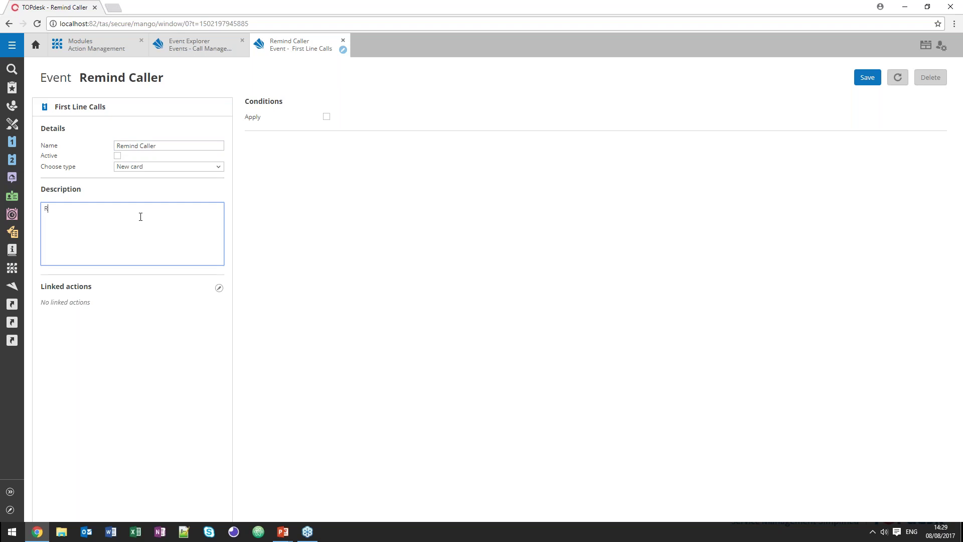
type("emind Caller to respond to their Call")
left_click(221, 169)
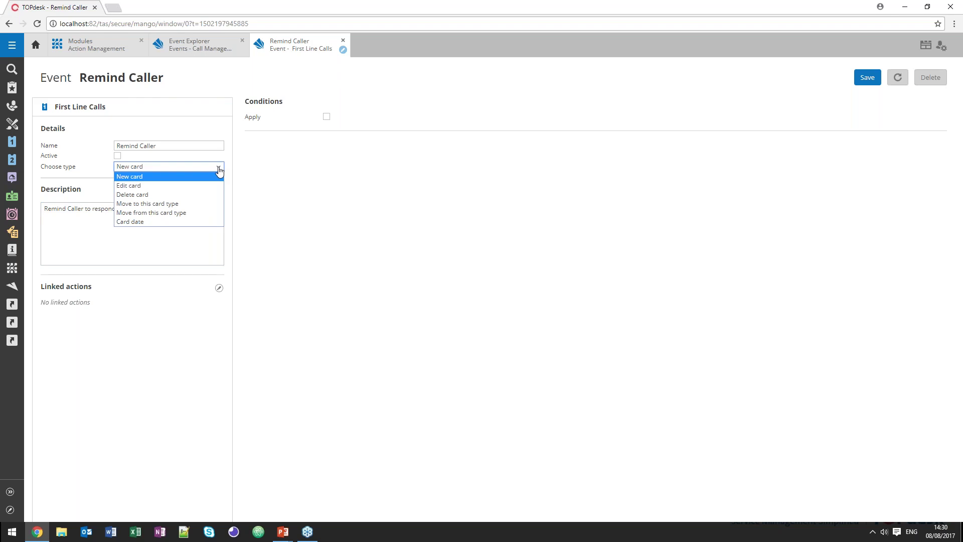
left_click(155, 222)
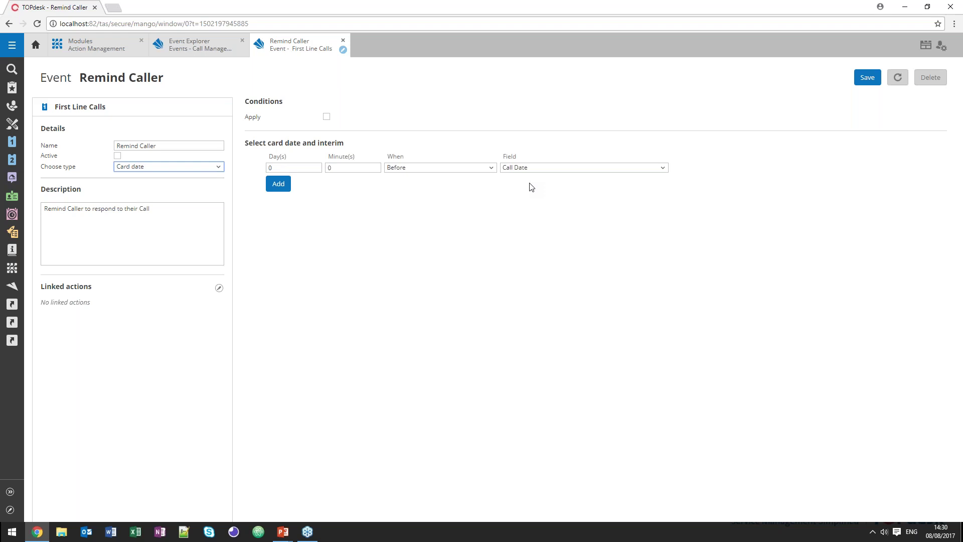
Step: Set the card date trigger to 1 day after the On Hold Date and save the event
left_click(663, 167)
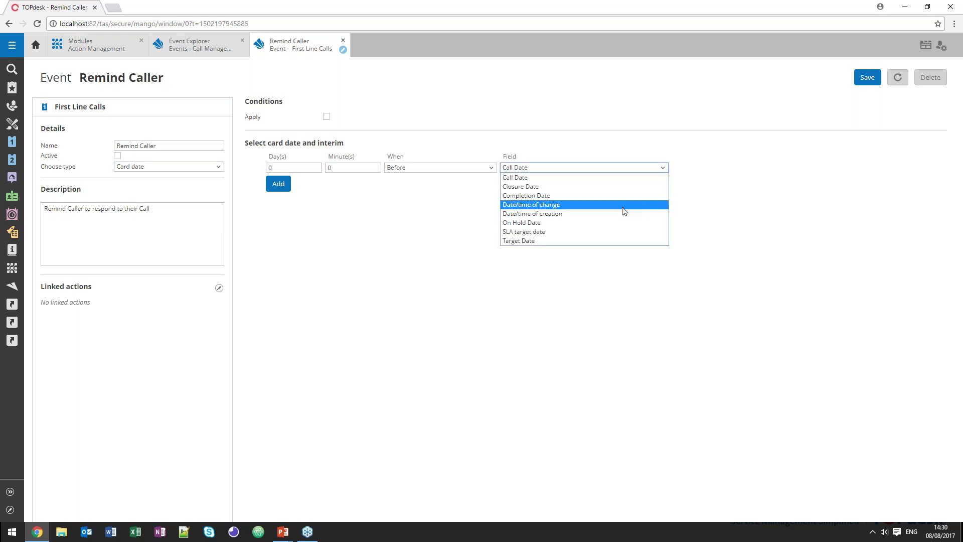
left_click(562, 224)
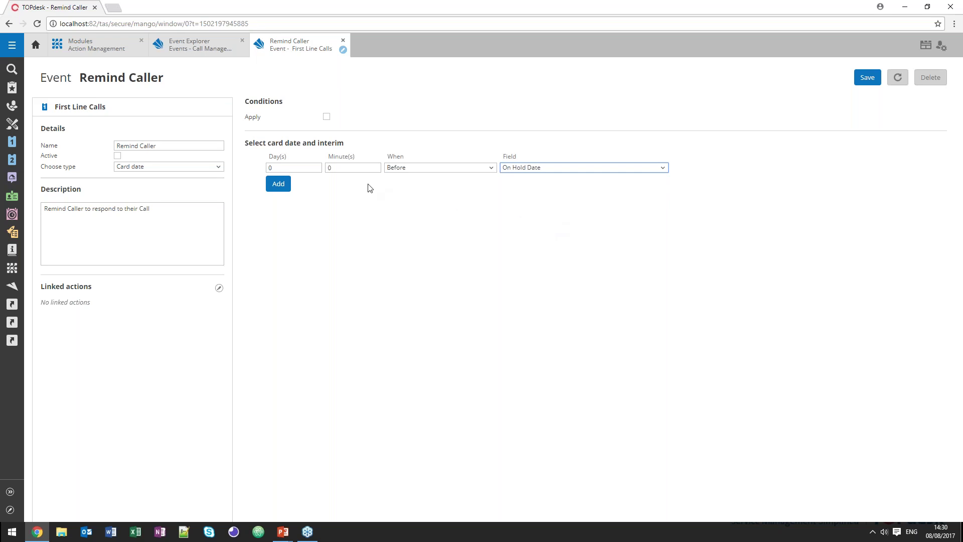
left_click(302, 172)
double_click(302, 171)
key("BackSpace")
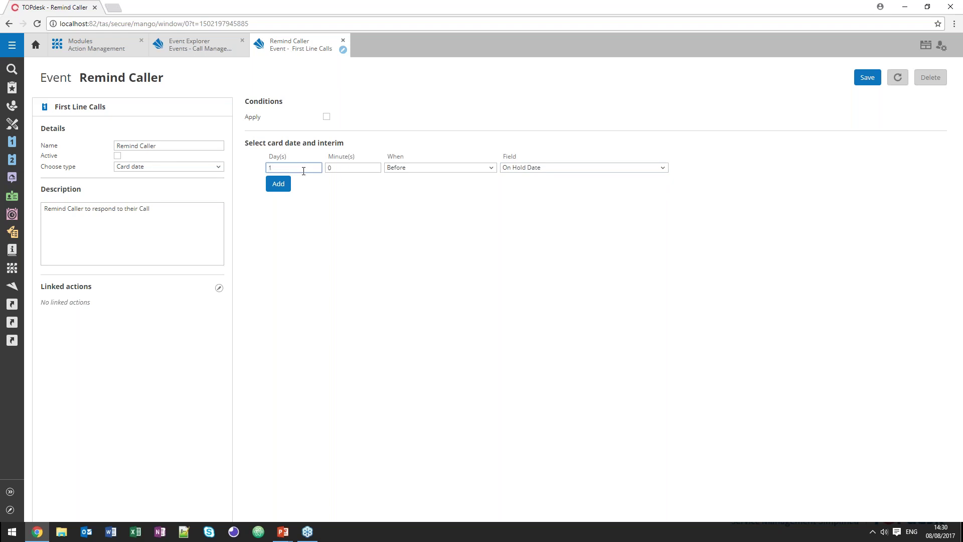
left_click(406, 171)
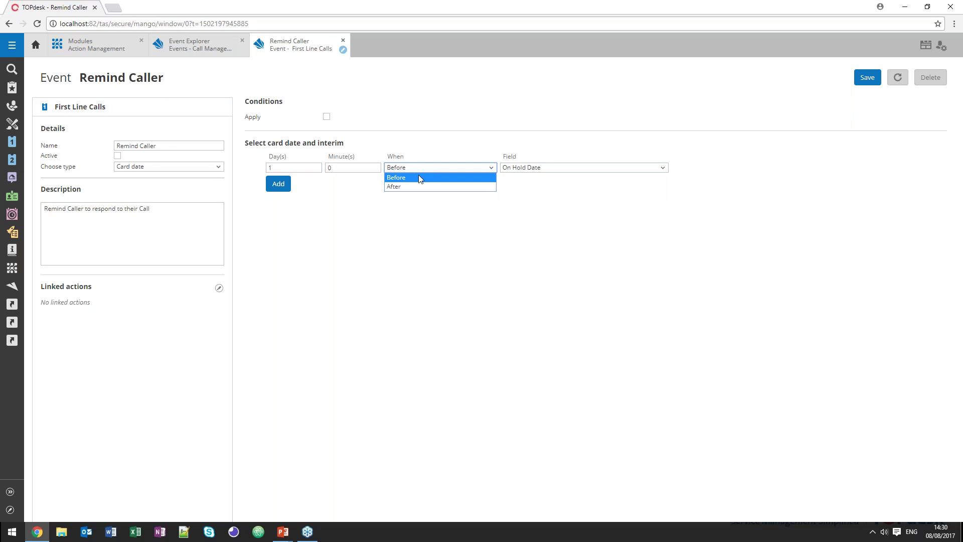
left_click(421, 188)
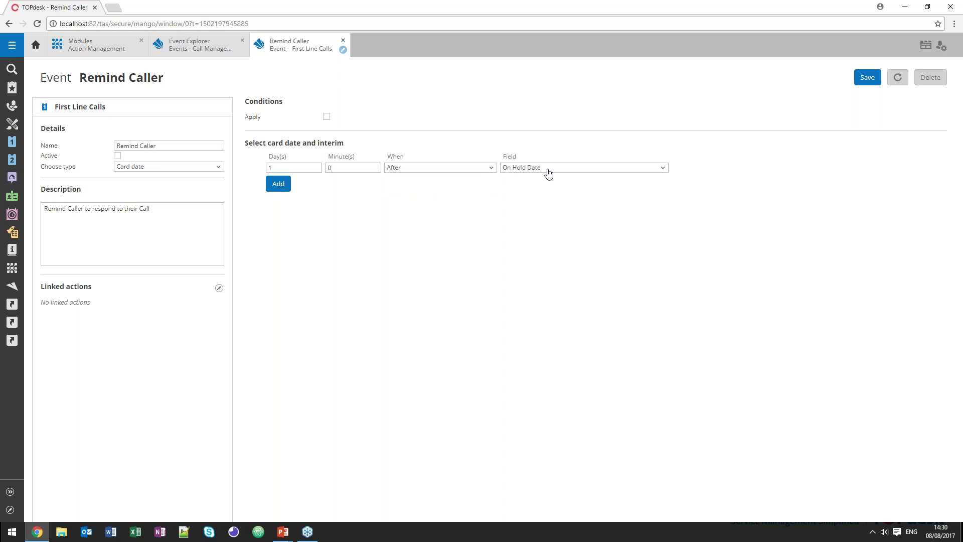
left_click(866, 78)
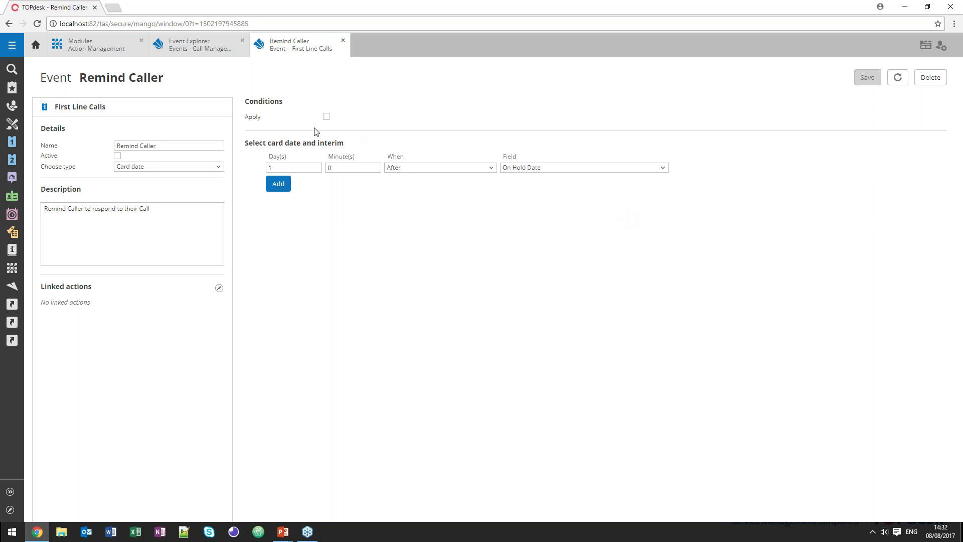
Step: Apply conditions to the Remind Caller event and choose "Status equals" as the condition attribute
left_click(327, 117)
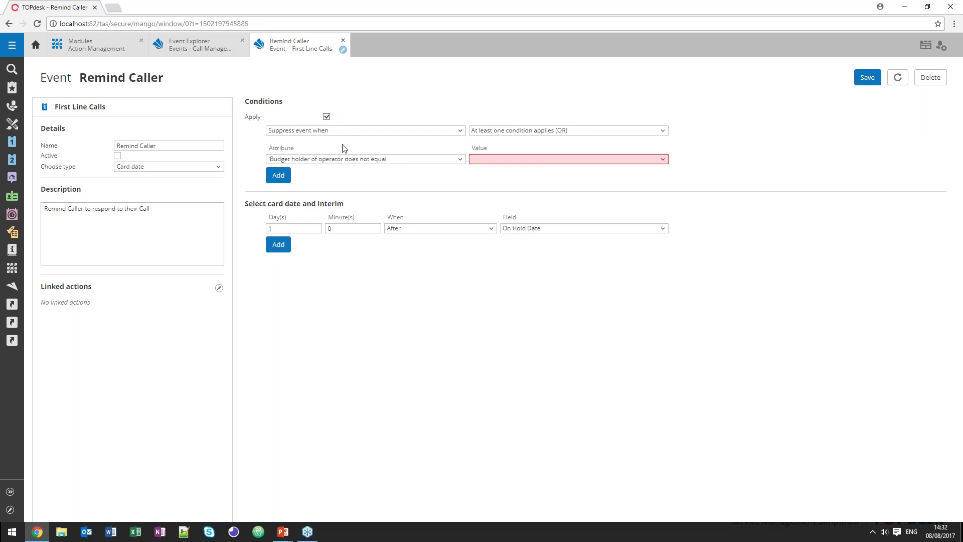
left_click(459, 160)
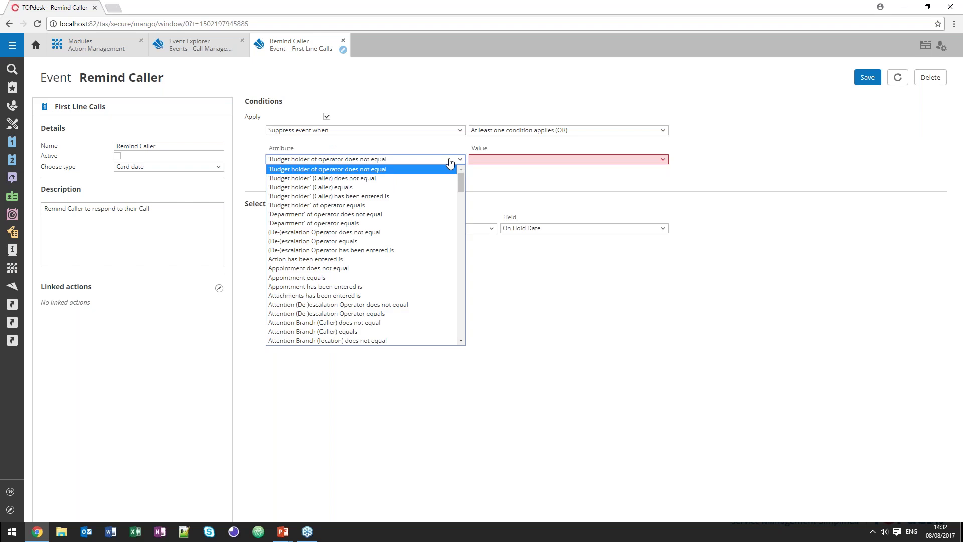
scroll(384, 252, "down", 3)
scroll(384, 253, "down", 15)
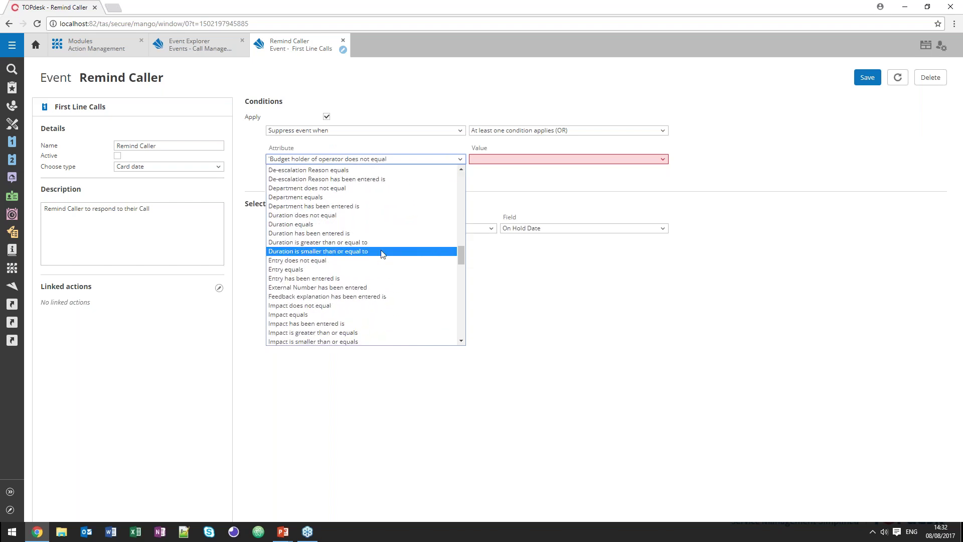
scroll(382, 254, "down", 3)
scroll(382, 254, "down", 15)
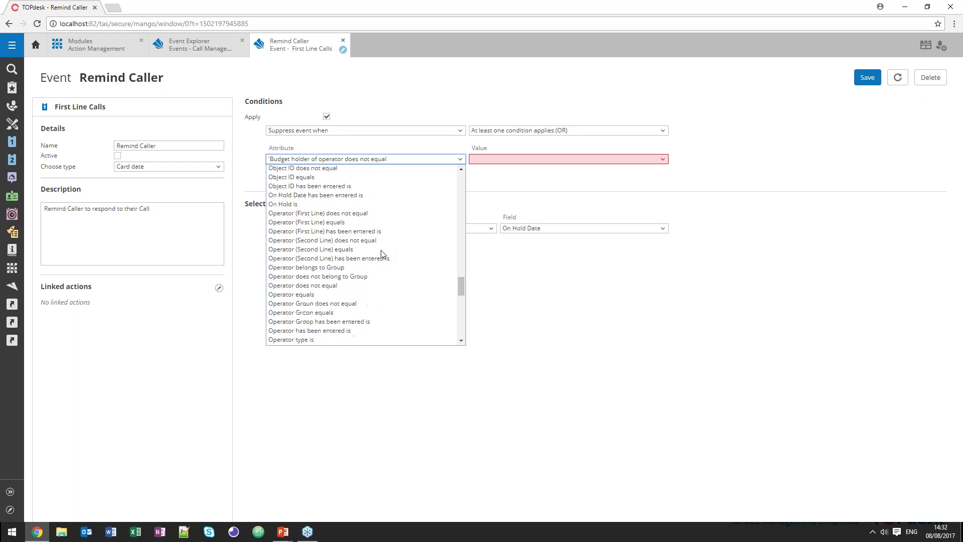
scroll(382, 254, "down", 5)
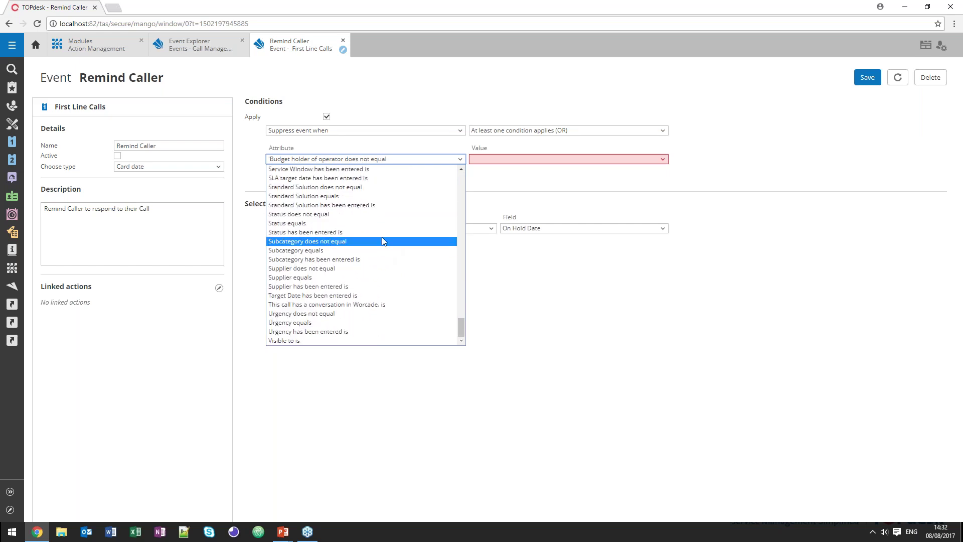
left_click(384, 229)
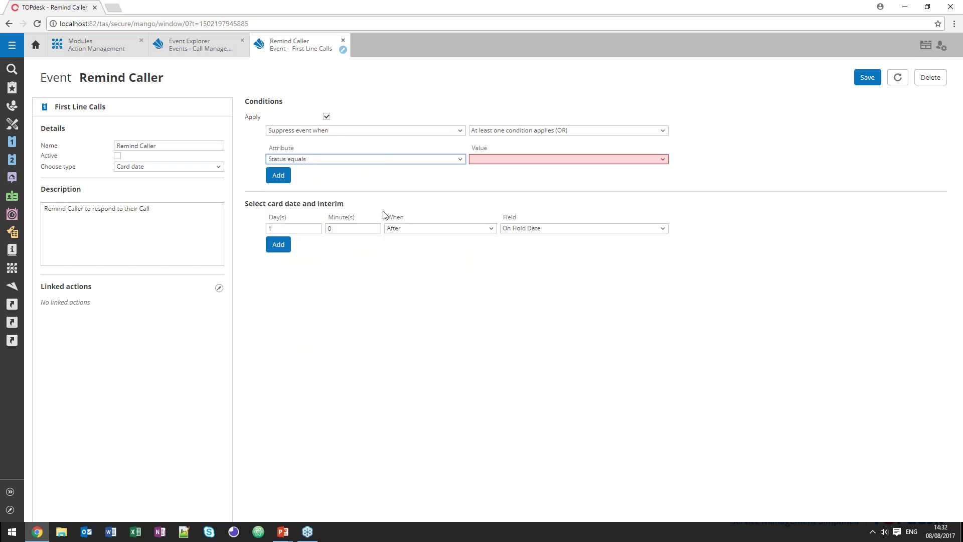
Step: Set the status condition's value to "Waiting for a response" and its mode to "Event occurs when"
left_click(662, 159)
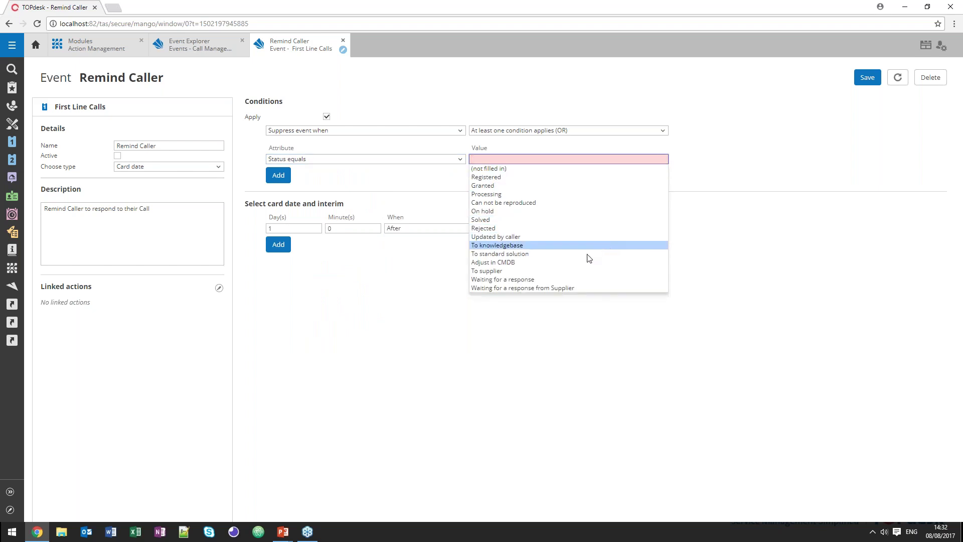
left_click(574, 279)
left_click(567, 179)
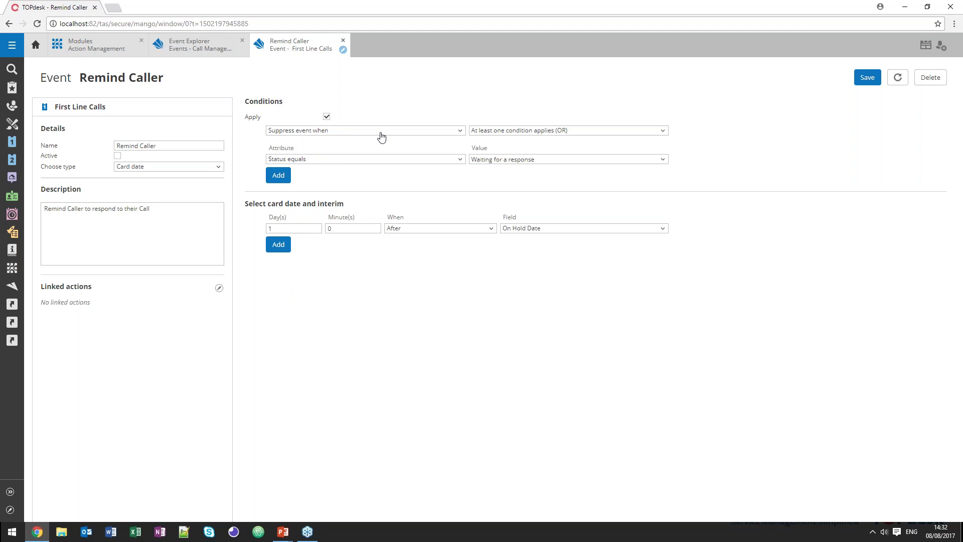
left_click(409, 133)
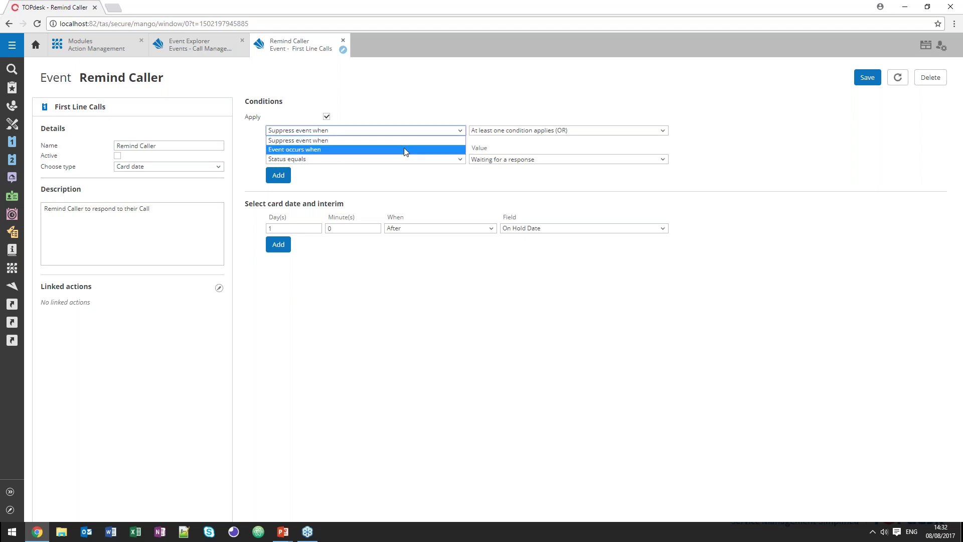
left_click(406, 150)
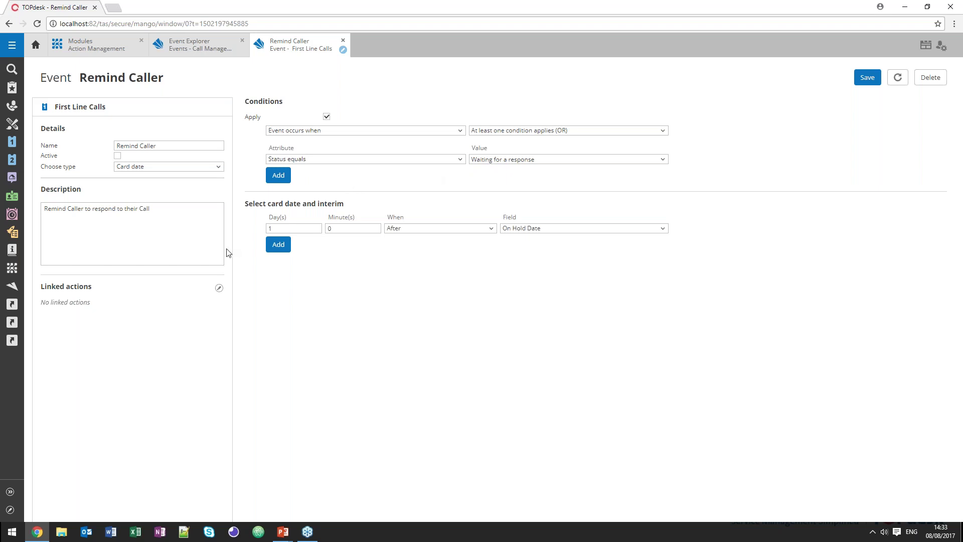
Step: Link the mail action "Caller -> Clarification needed" to the event, then make the event active and save it
left_click(219, 288)
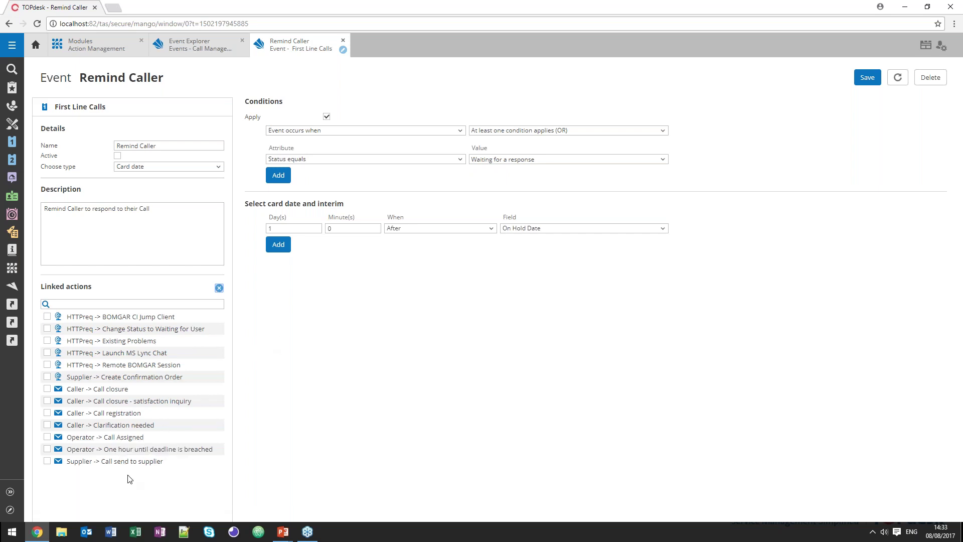
left_click(47, 425)
left_click(118, 156)
left_click(867, 78)
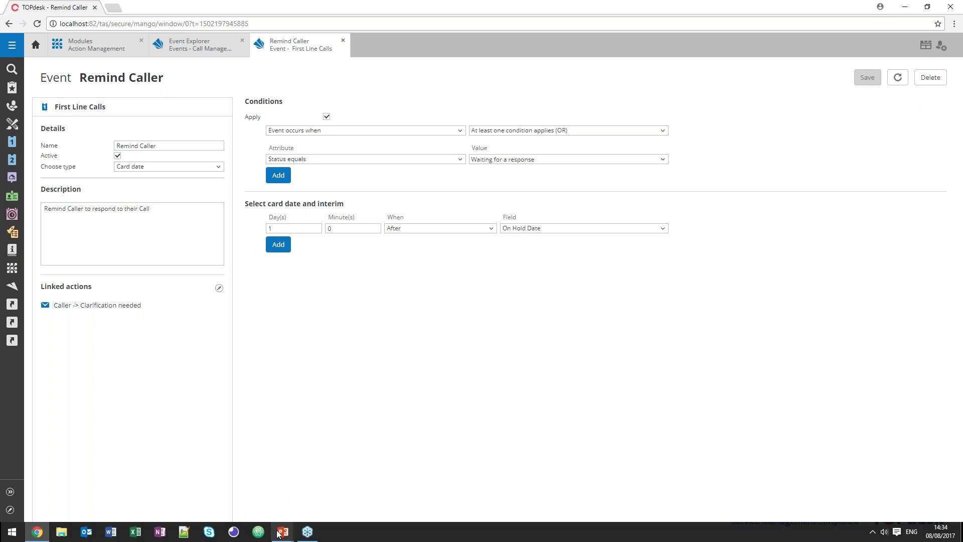
Step: Switch to the running PowerPoint slide show
mouse_move(283, 531)
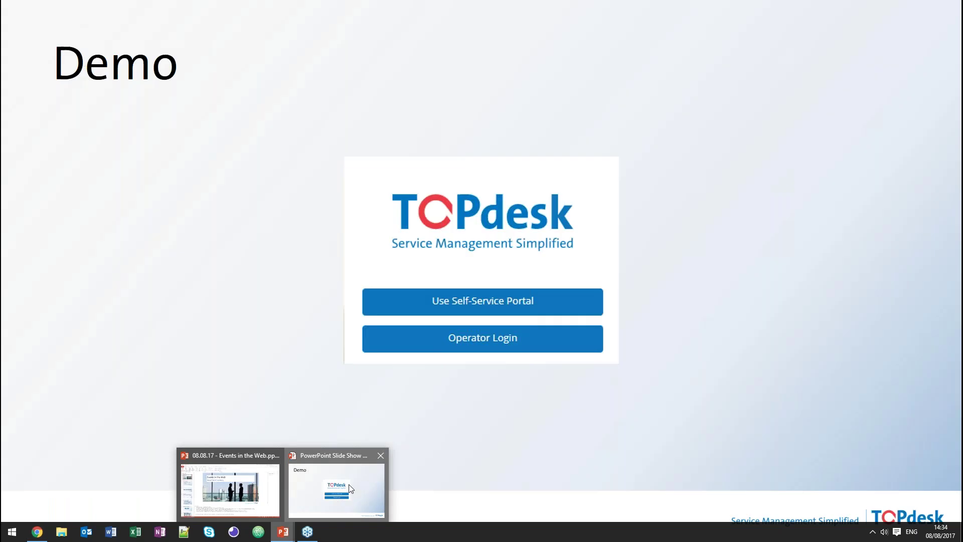
left_click(350, 489)
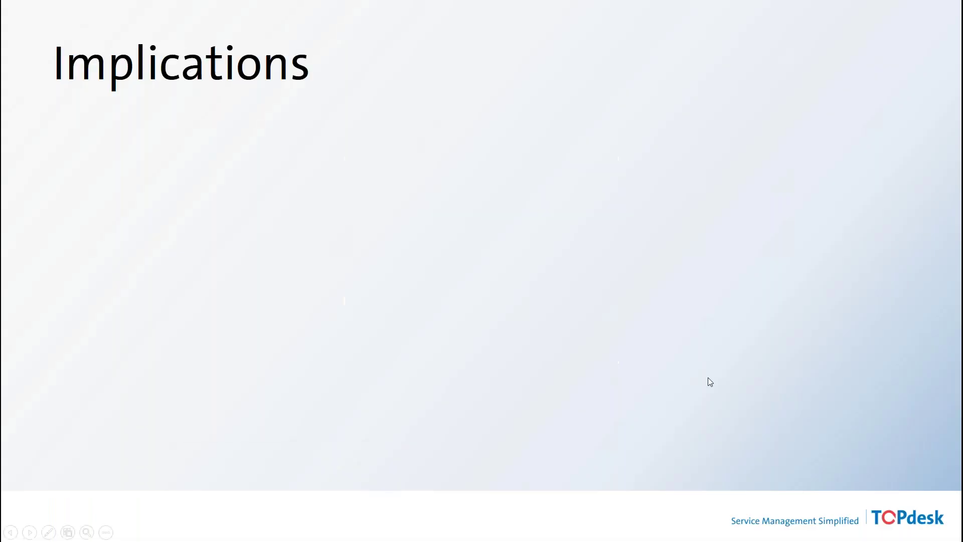